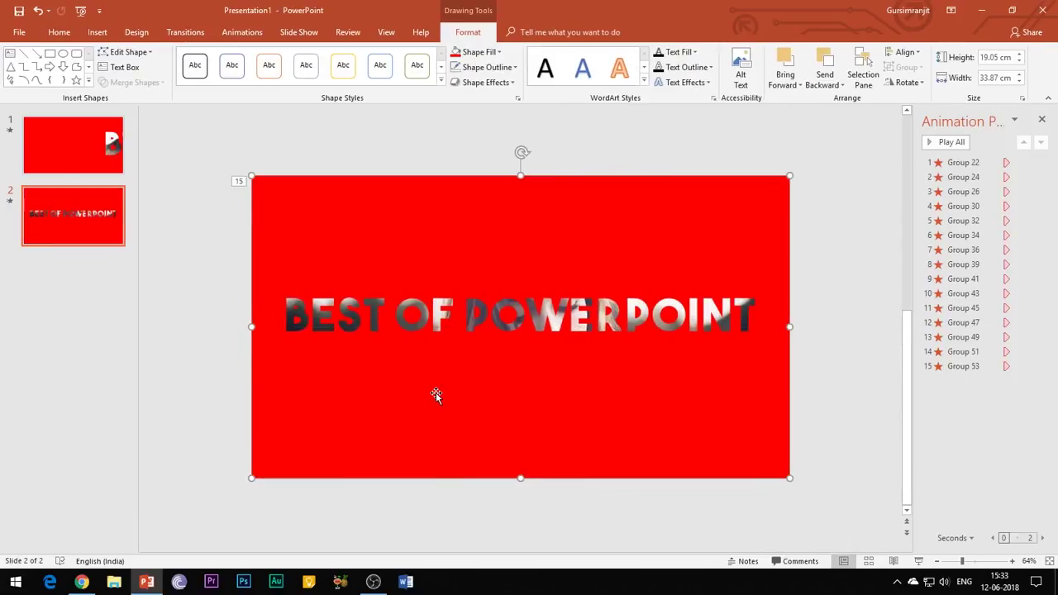
- Add a Grow/Shrink emphasis animation to the freeform photo-text shape
click(241, 32)
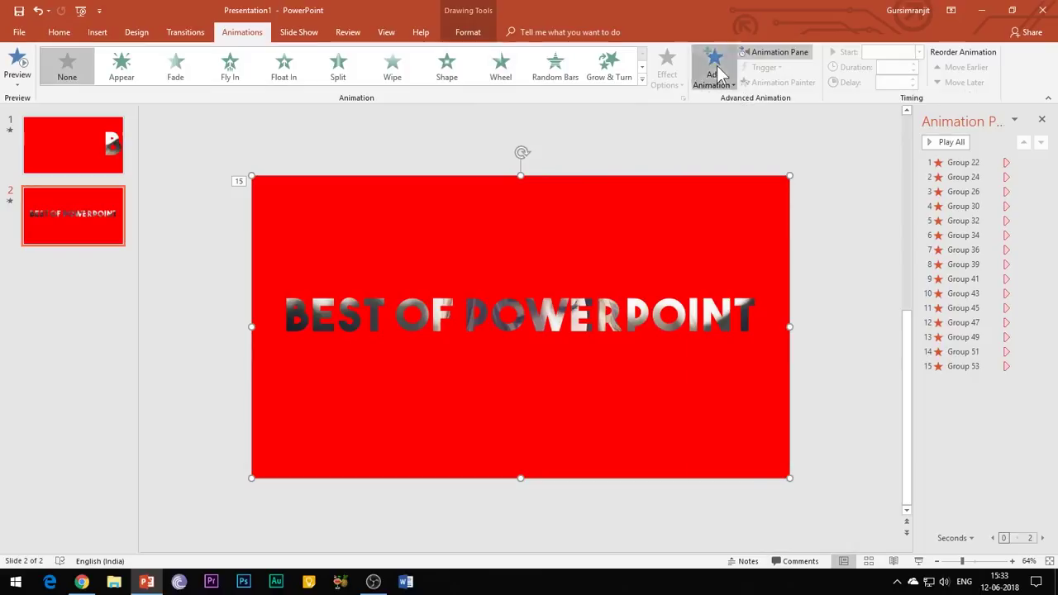
click(713, 66)
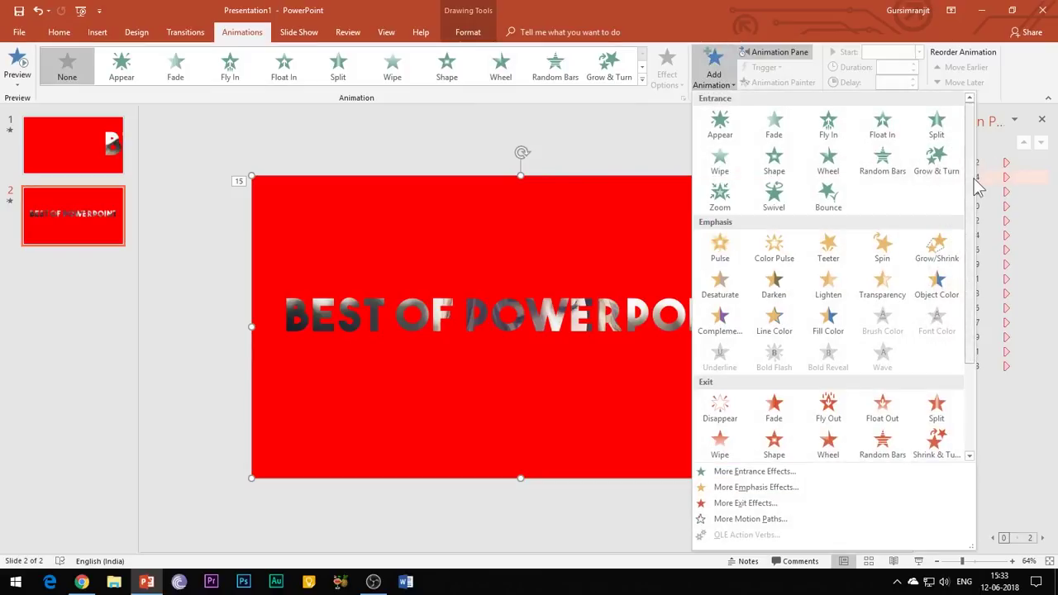
click(937, 252)
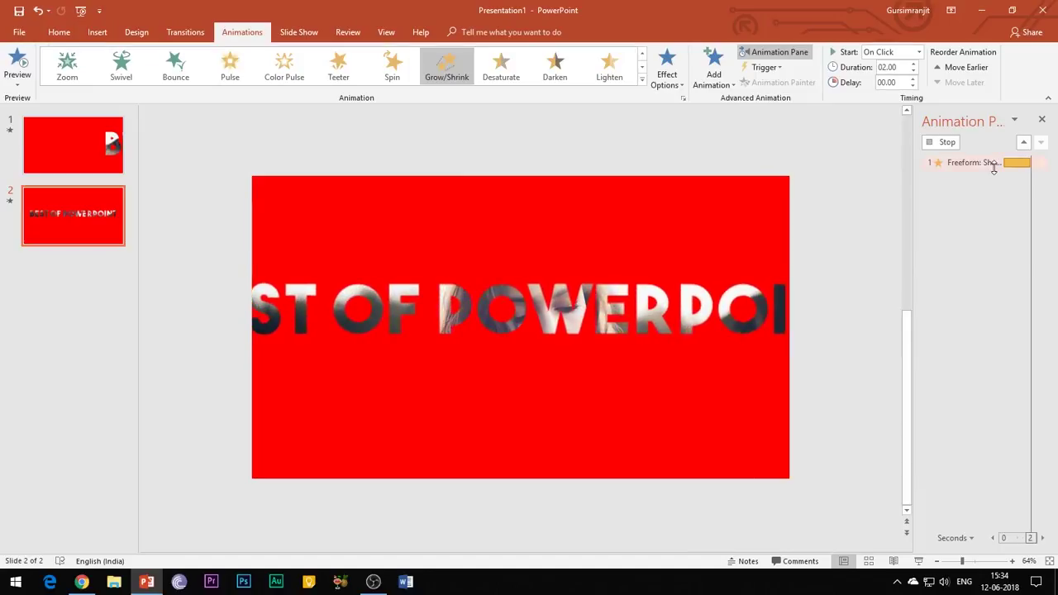
right_click(970, 367)
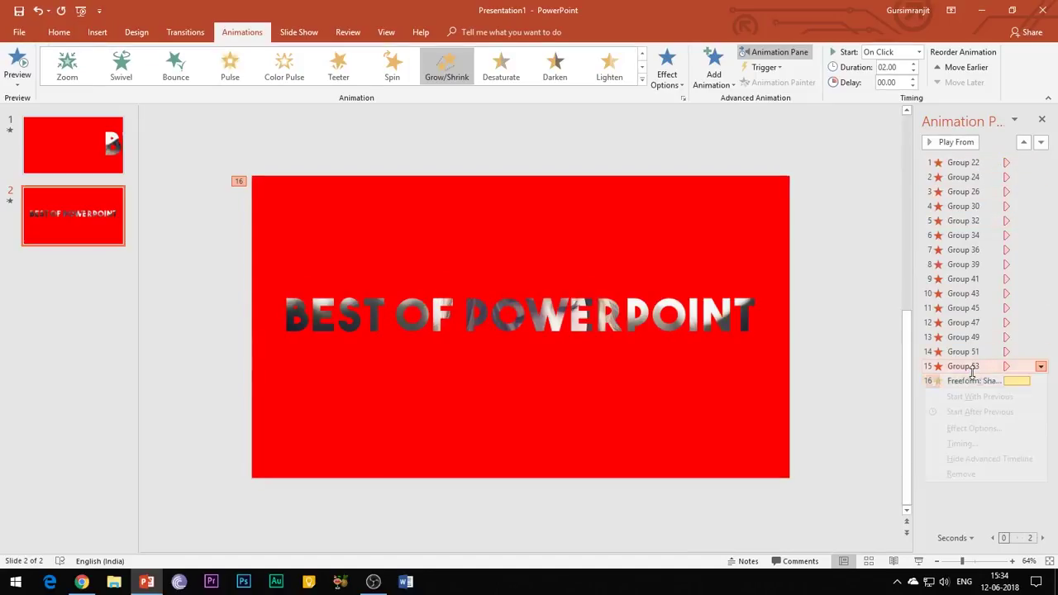
click(865, 413)
- Set the Grow/Shrink size to Huge (400%) and make it start After Previous
right_click(977, 381)
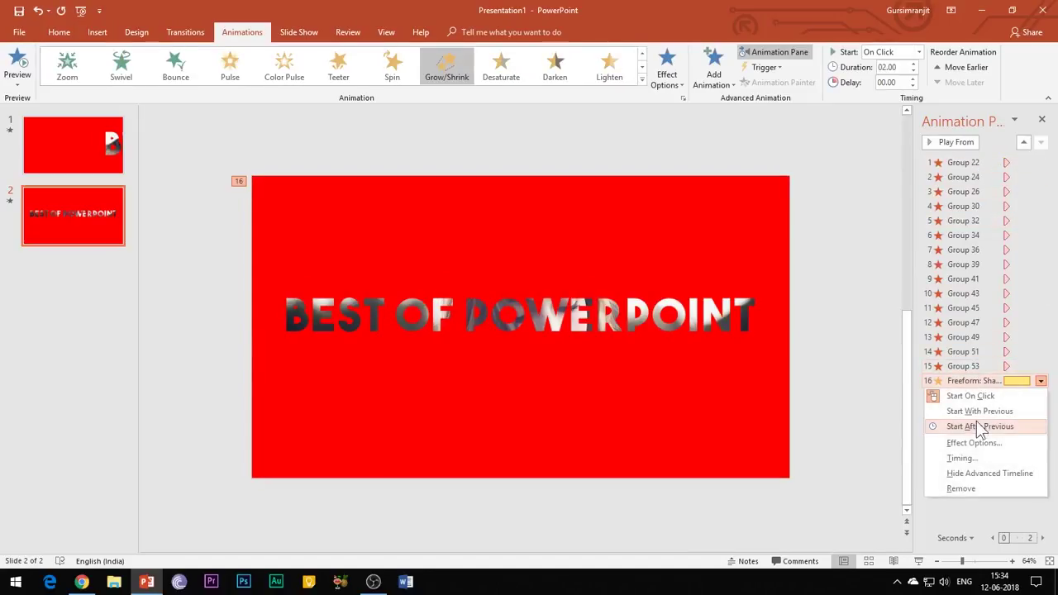
click(959, 441)
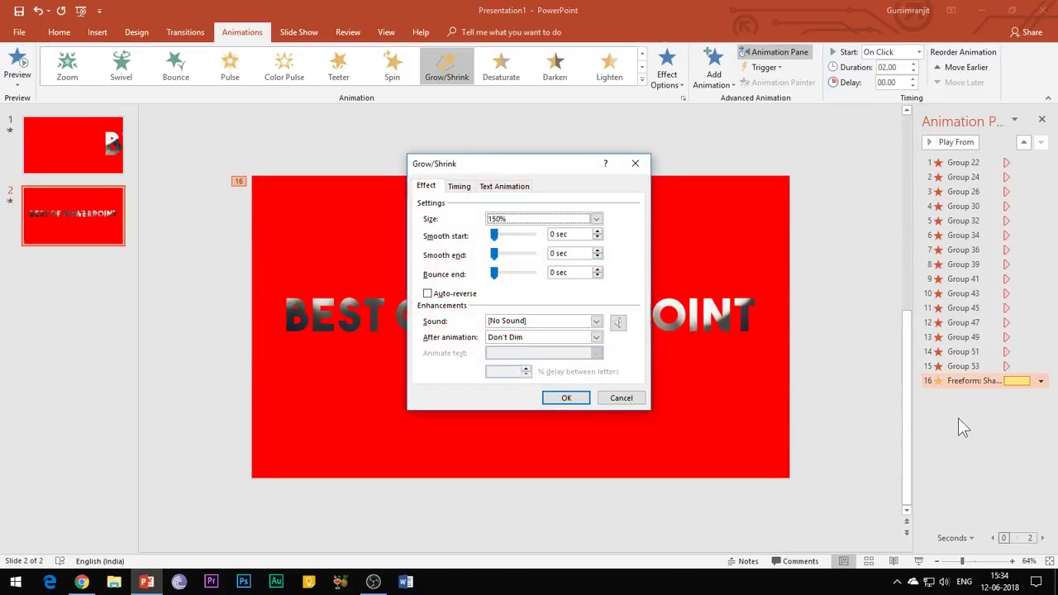
click(516, 215)
click(529, 274)
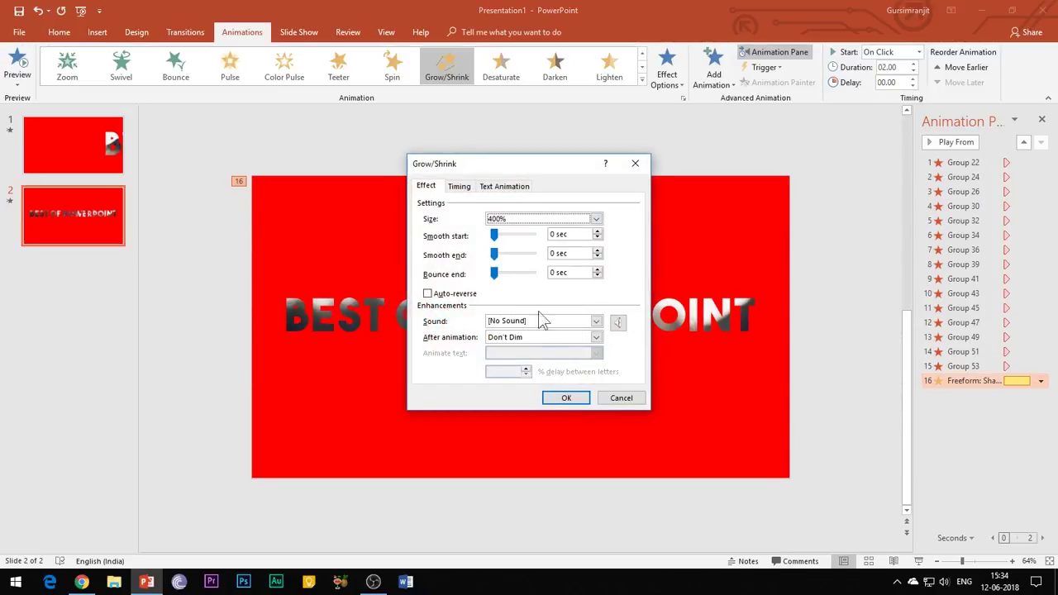
click(459, 186)
click(536, 209)
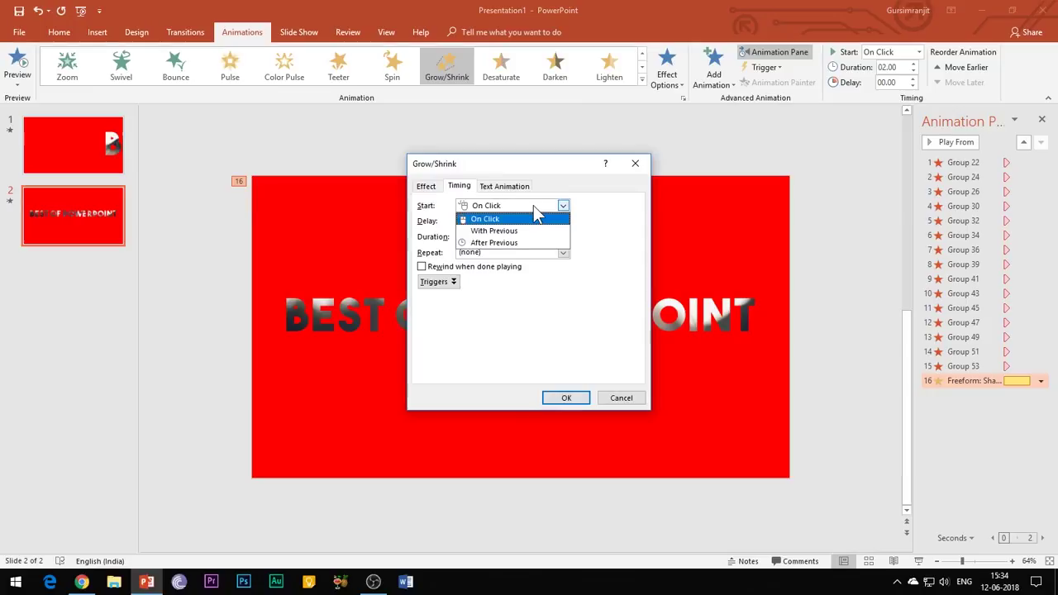
click(536, 243)
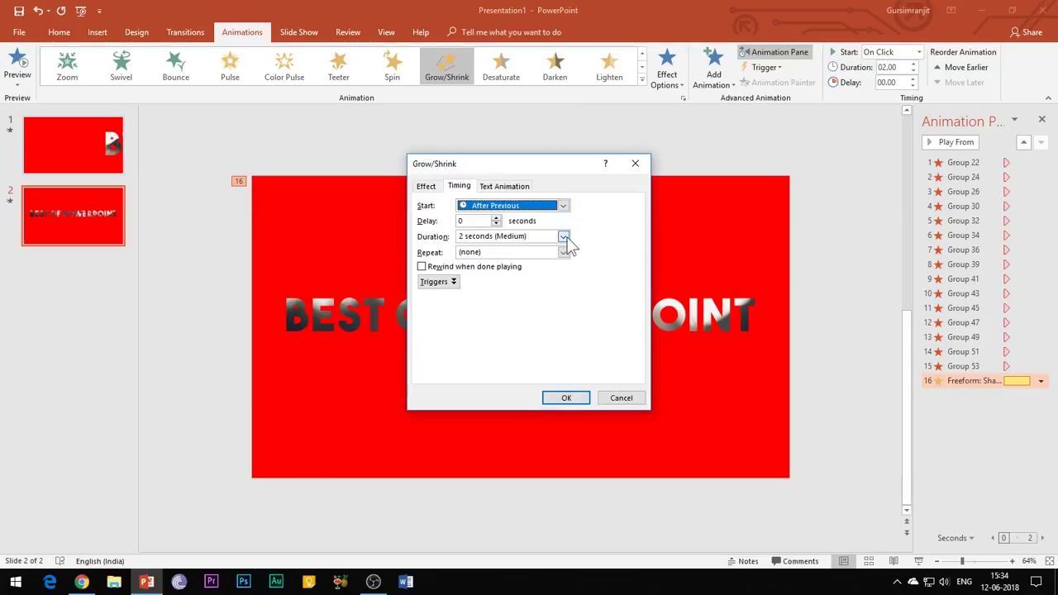
click(563, 237)
click(517, 277)
click(567, 396)
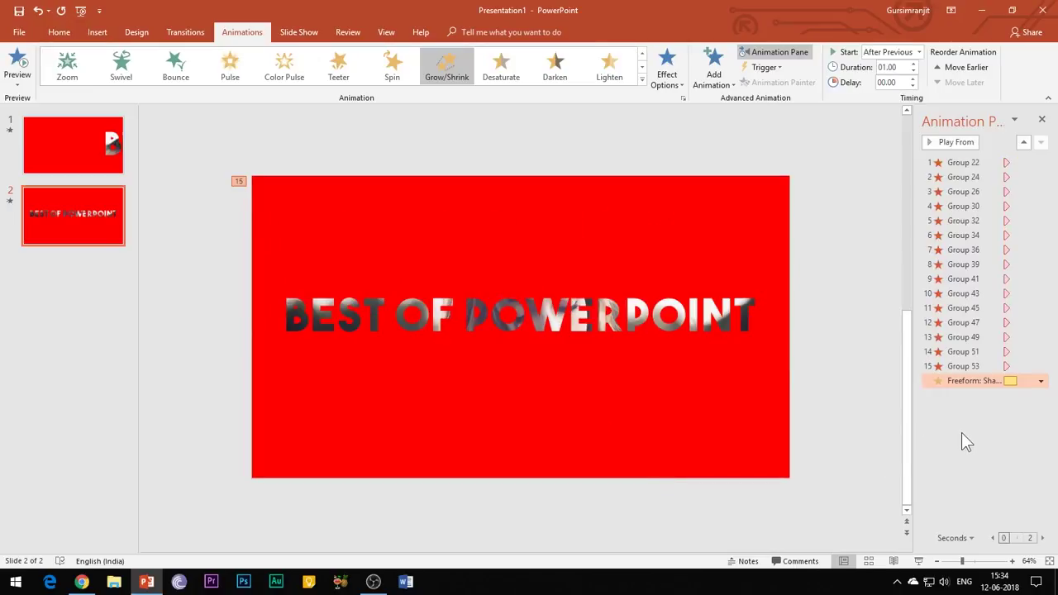
- Add a Lines motion path to the freeform shape
click(716, 81)
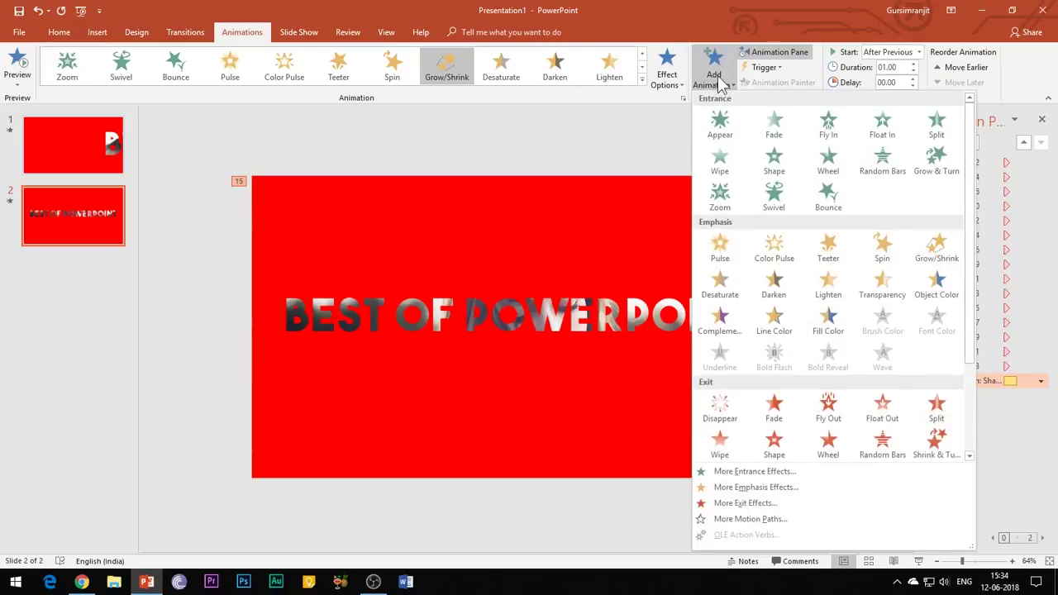
drag(971, 300, 975, 399)
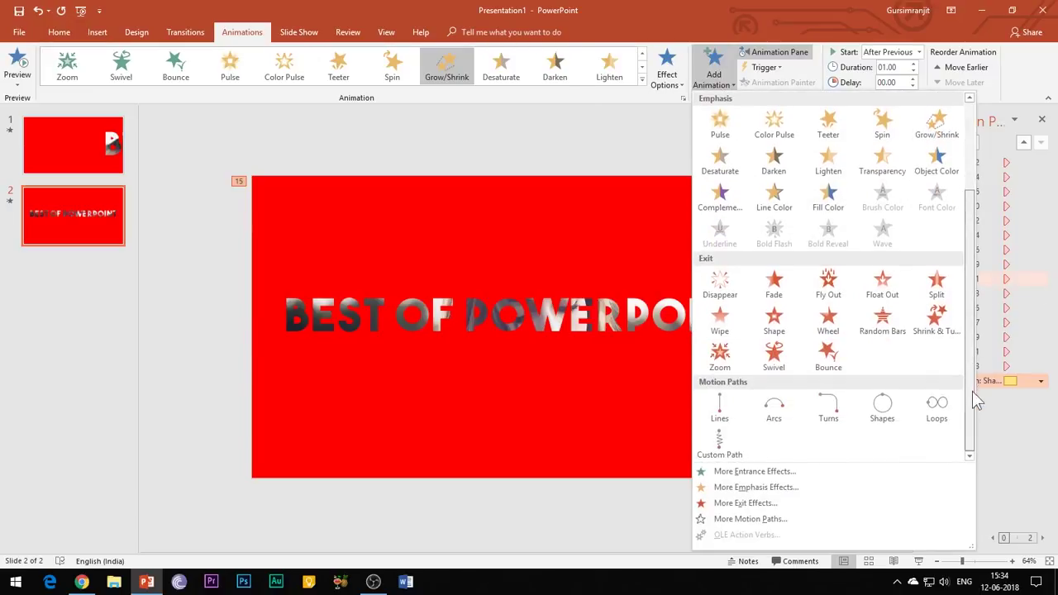
click(718, 402)
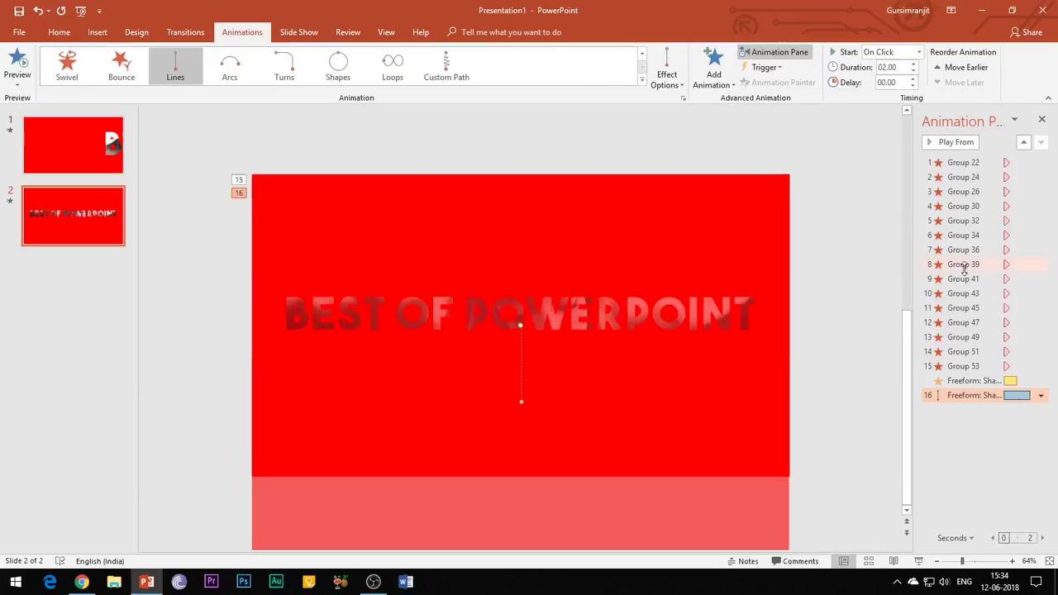
- Set the Lines motion path to start With Previous with a 1-second (Fast) duration
right_click(966, 397)
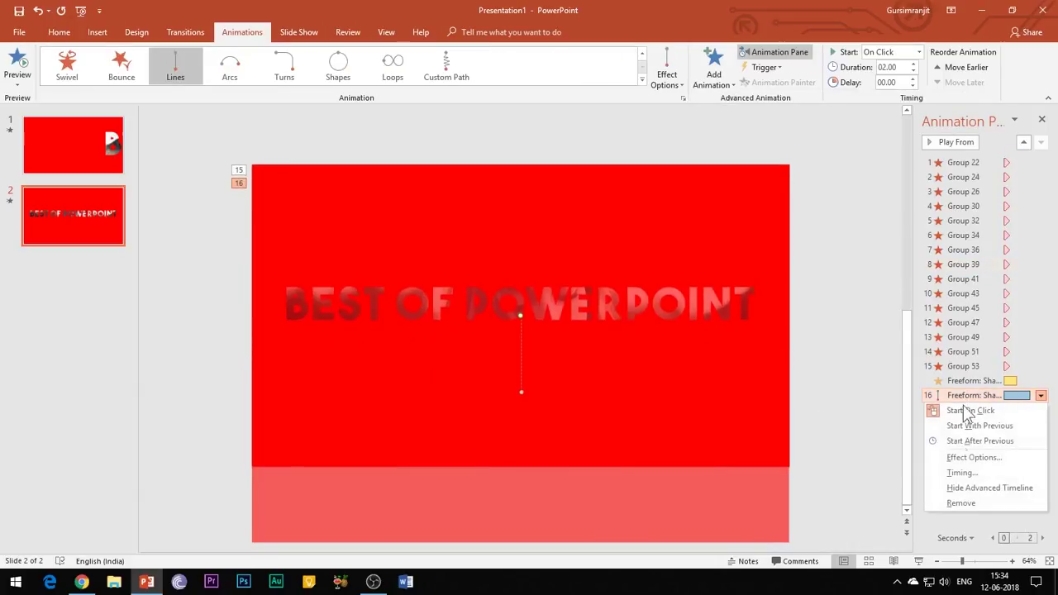
click(966, 457)
drag(508, 255, 513, 259)
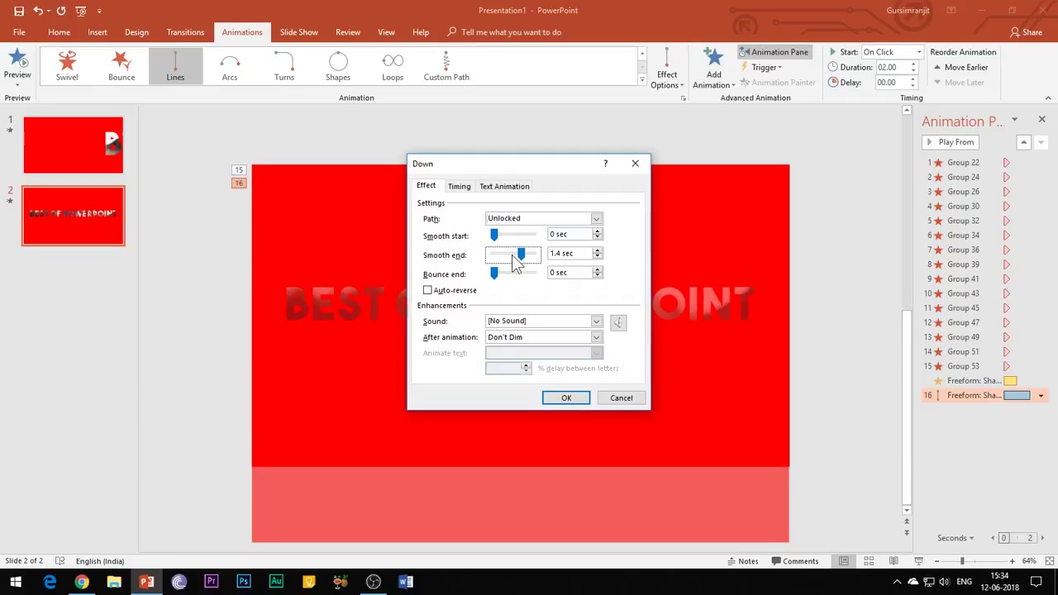
click(459, 187)
click(563, 237)
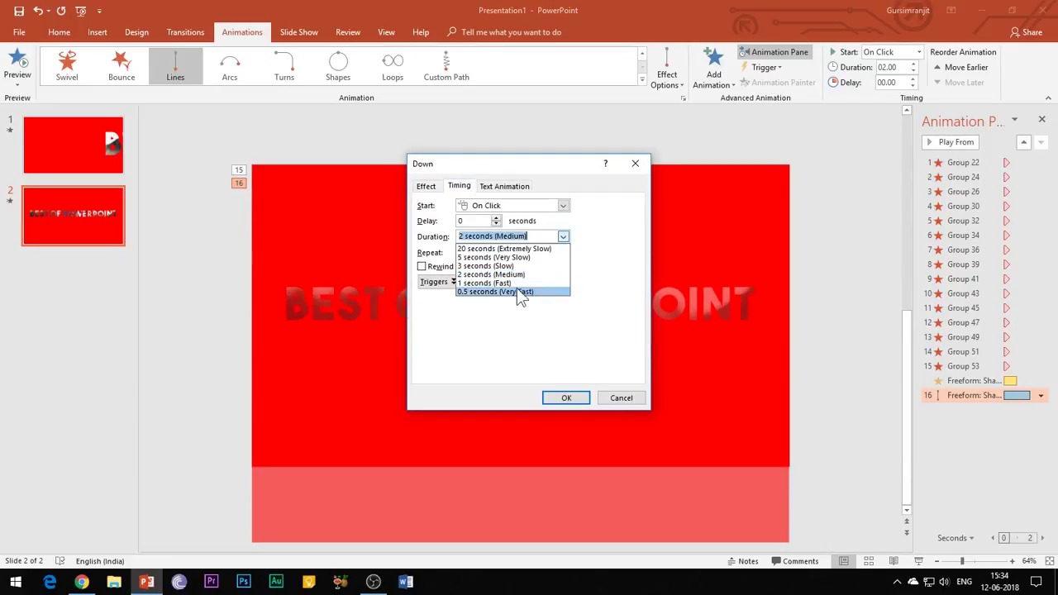
click(500, 276)
click(563, 206)
click(501, 226)
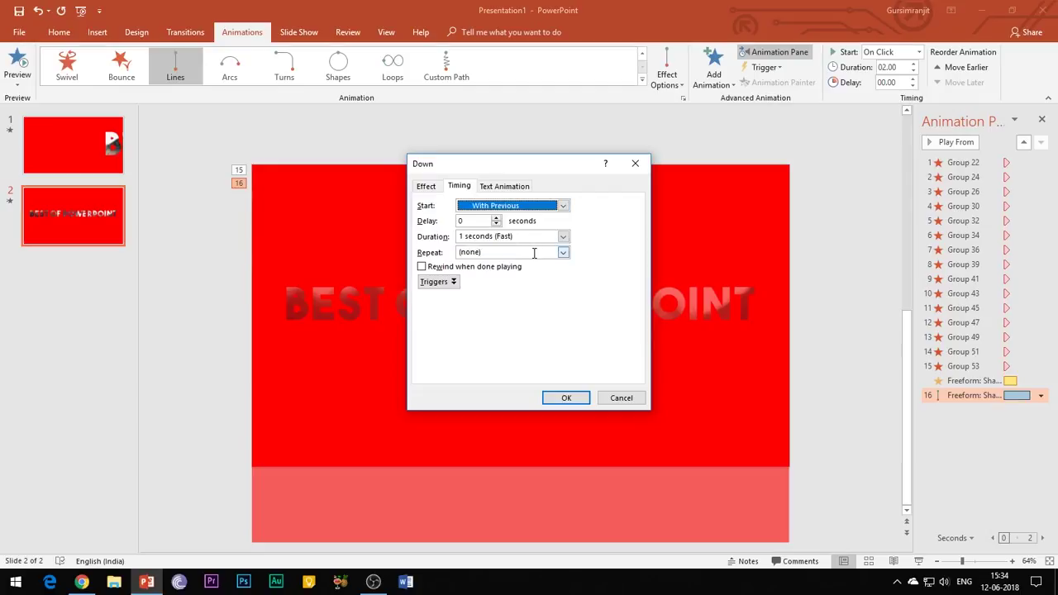
click(563, 237)
click(526, 282)
click(567, 397)
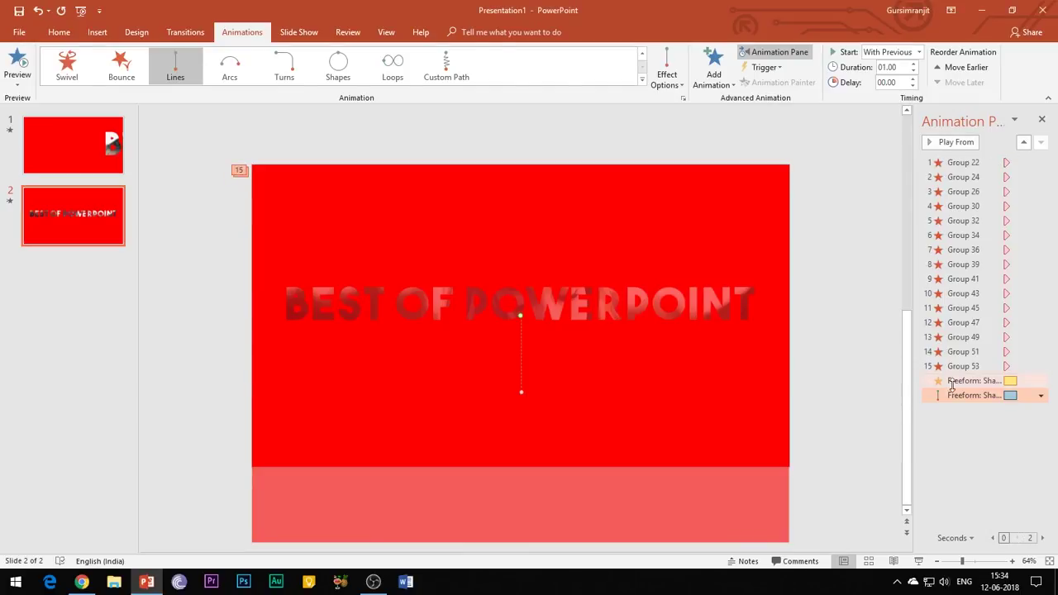
click(953, 382)
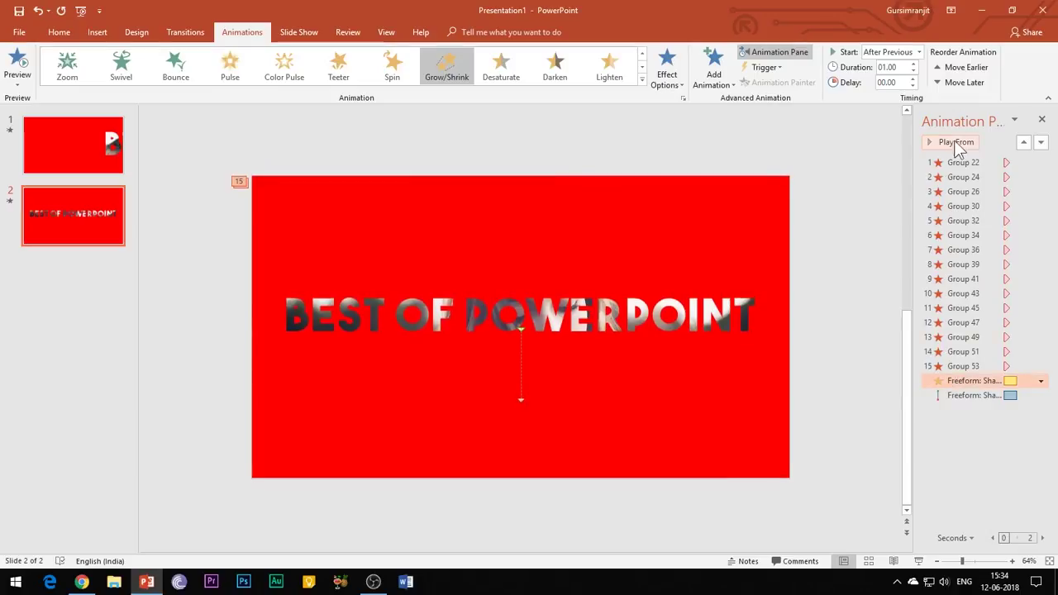
click(955, 140)
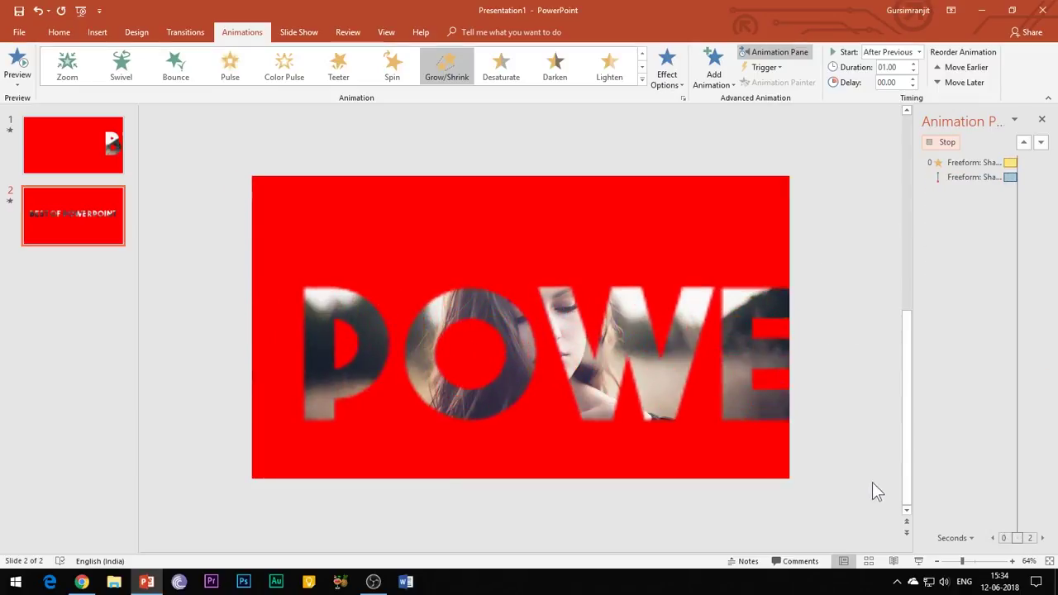
click(523, 402)
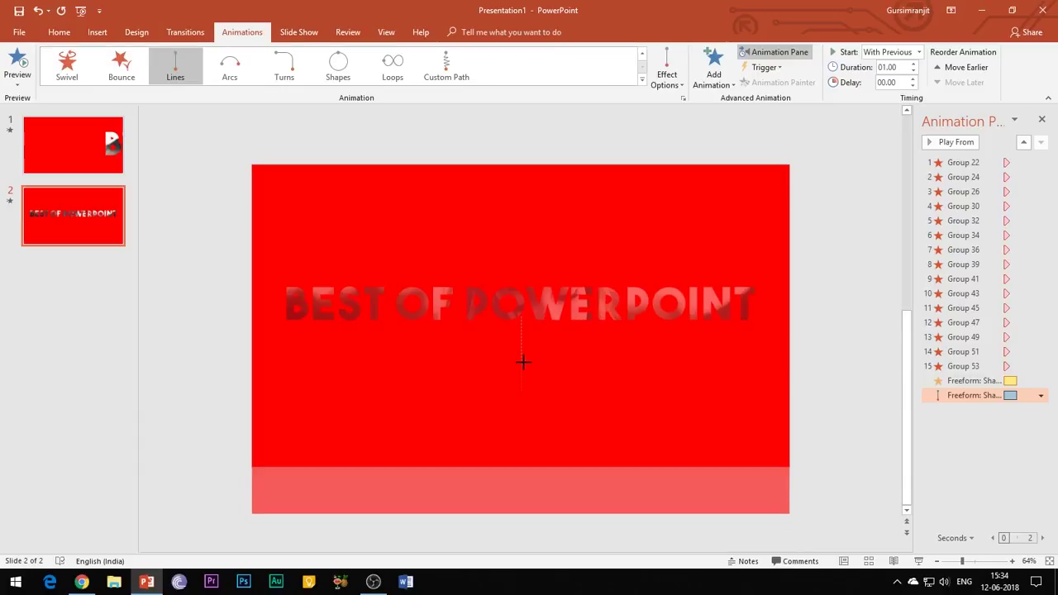
click(827, 274)
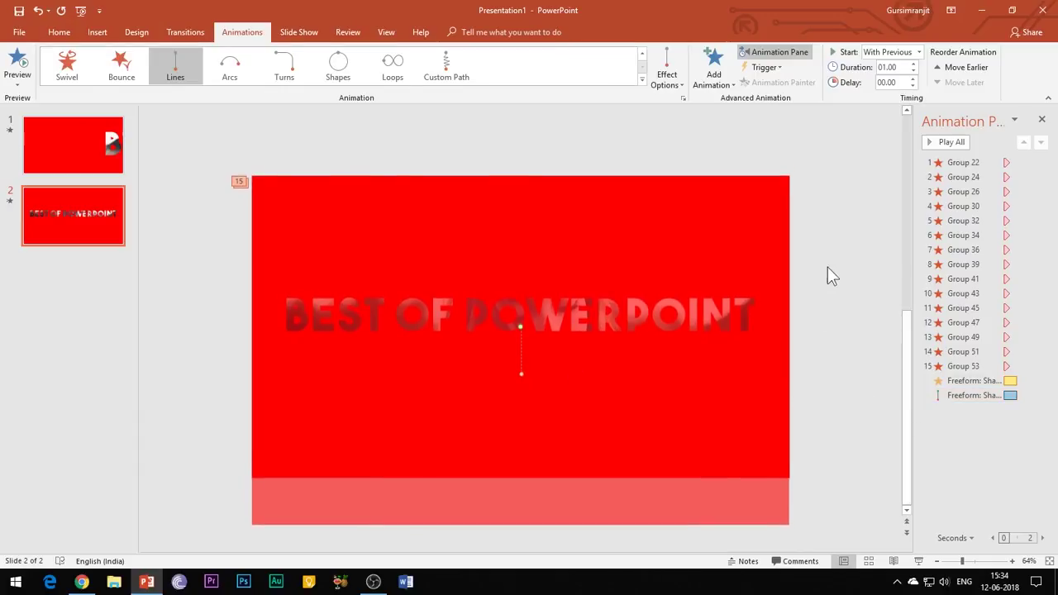
click(976, 382)
click(959, 142)
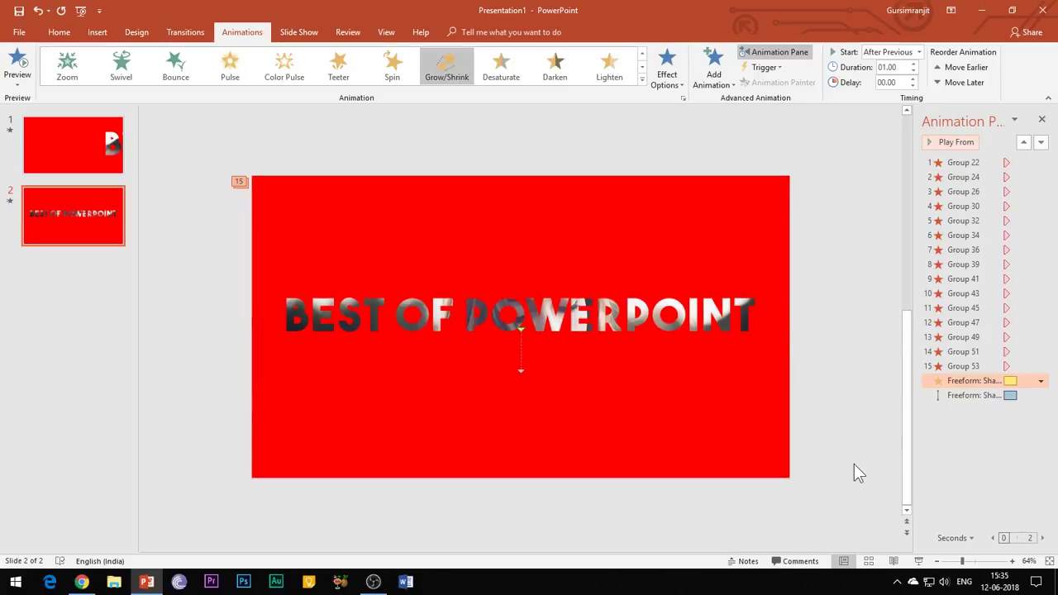
- Add a Fade exit effect from More Exit Effects to the red cutout shape
click(714, 67)
click(736, 502)
drag(529, 153, 820, 153)
click(766, 358)
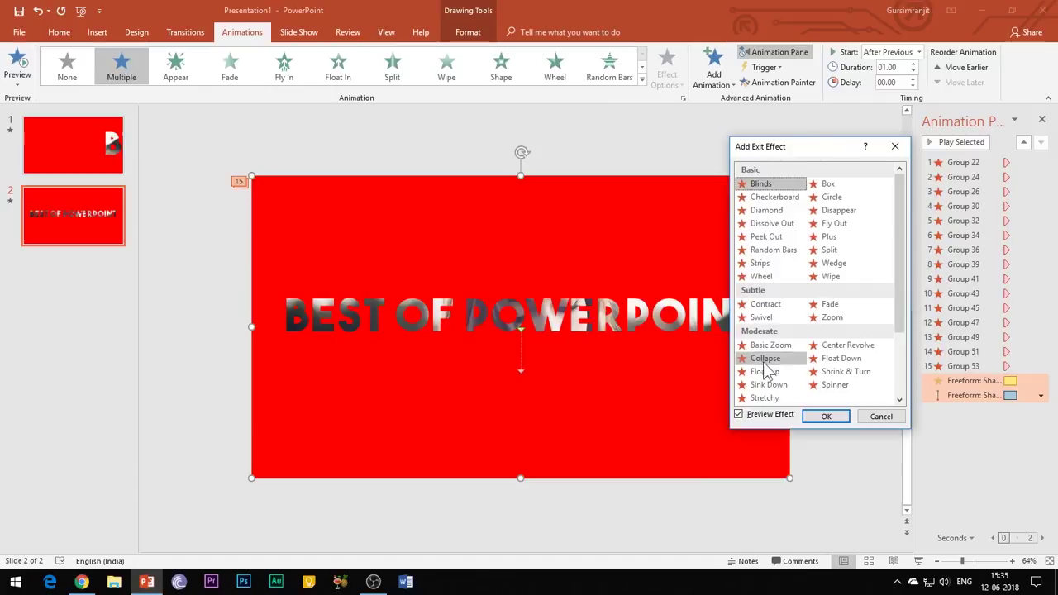
click(765, 371)
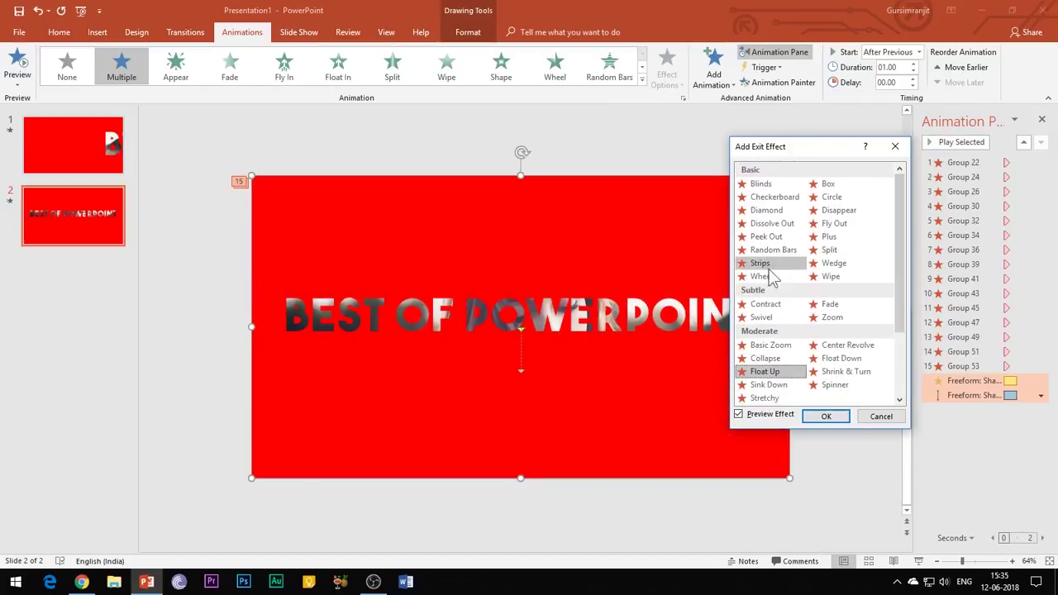
click(830, 304)
click(826, 416)
- Make the Fade start With Previous over 1 second, then preview the slide's animations
click(1041, 410)
click(972, 469)
click(460, 209)
click(496, 228)
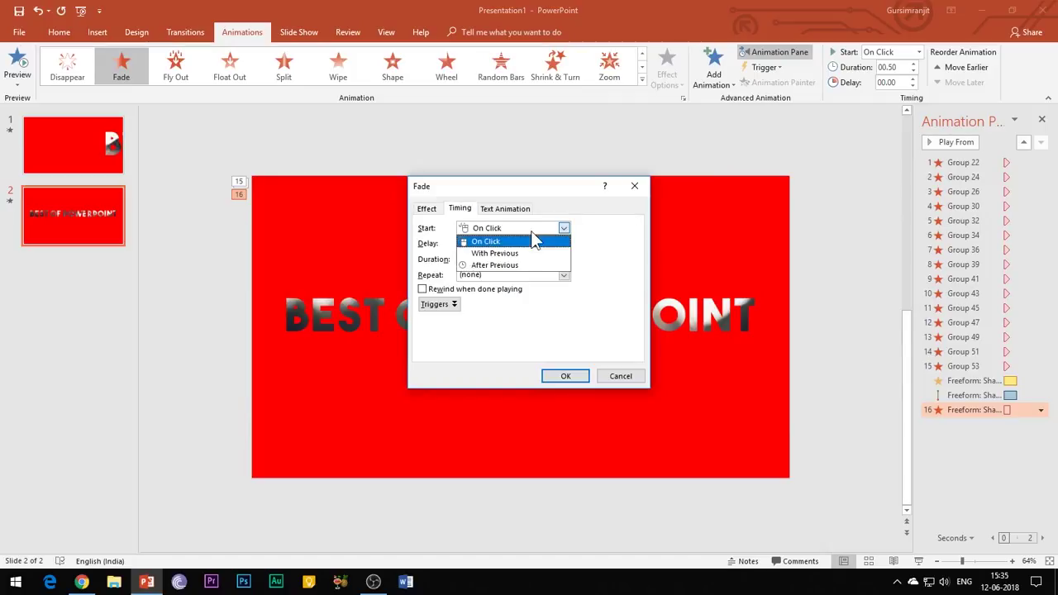
click(521, 255)
click(564, 259)
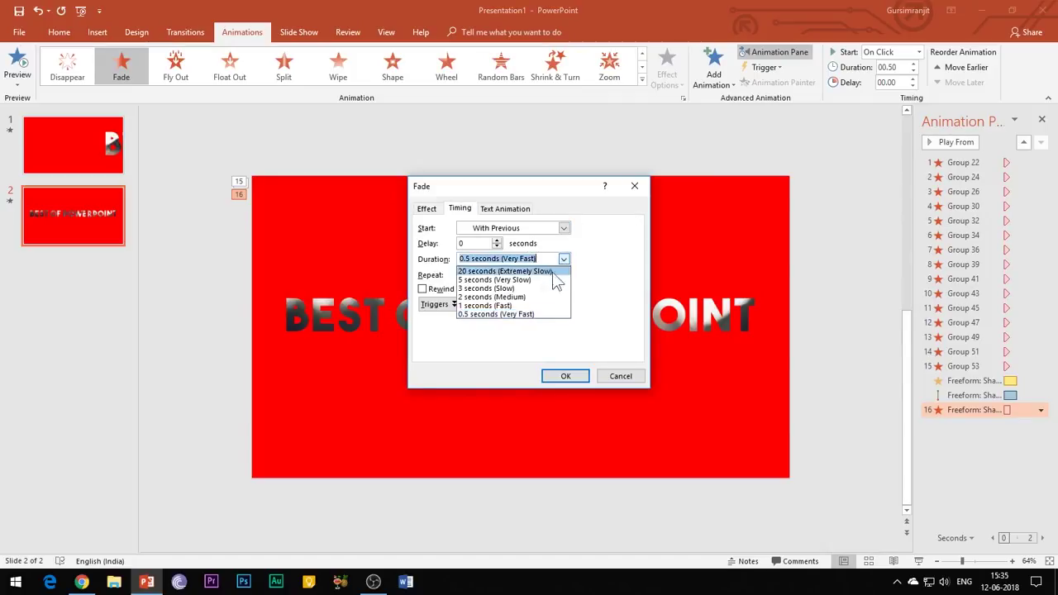
click(496, 297)
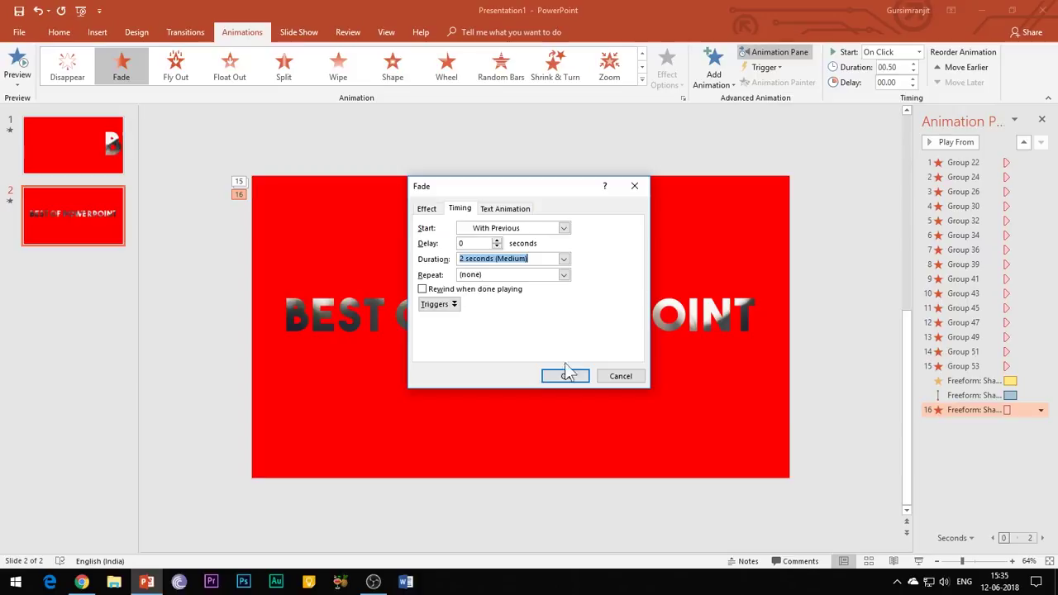
click(564, 258)
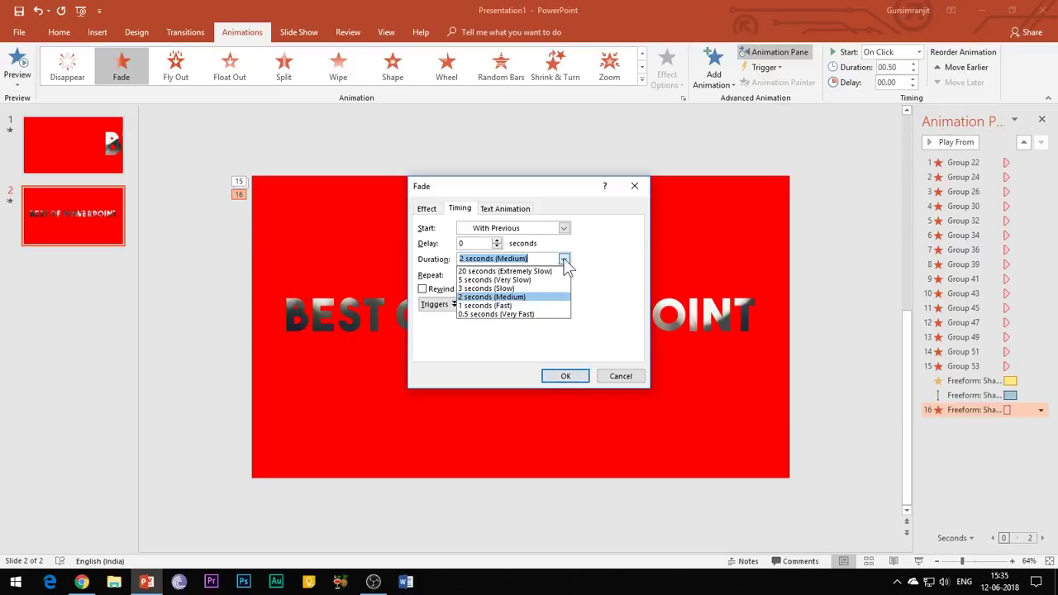
click(482, 306)
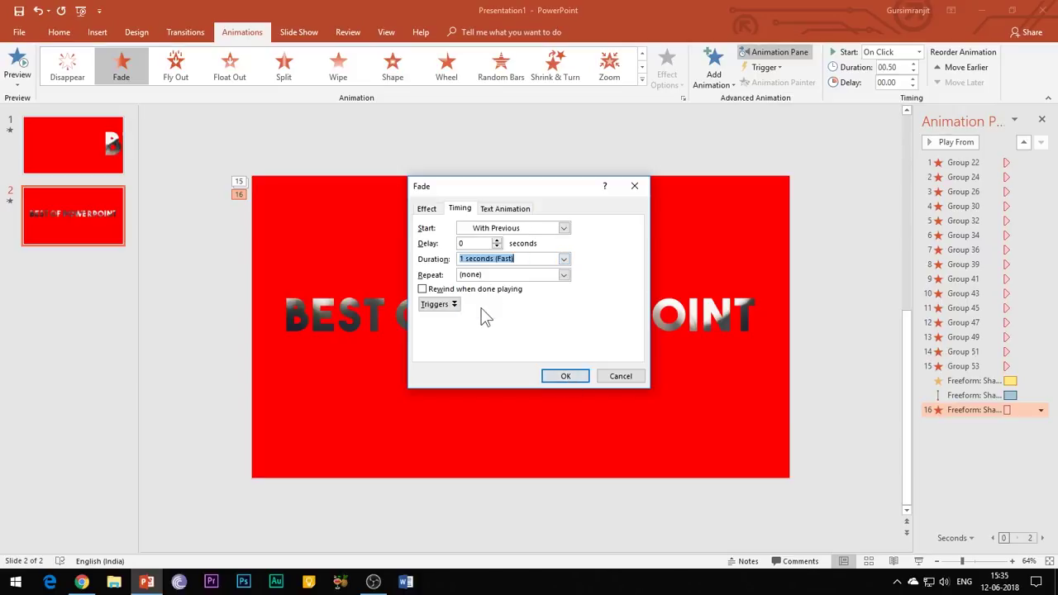
click(563, 378)
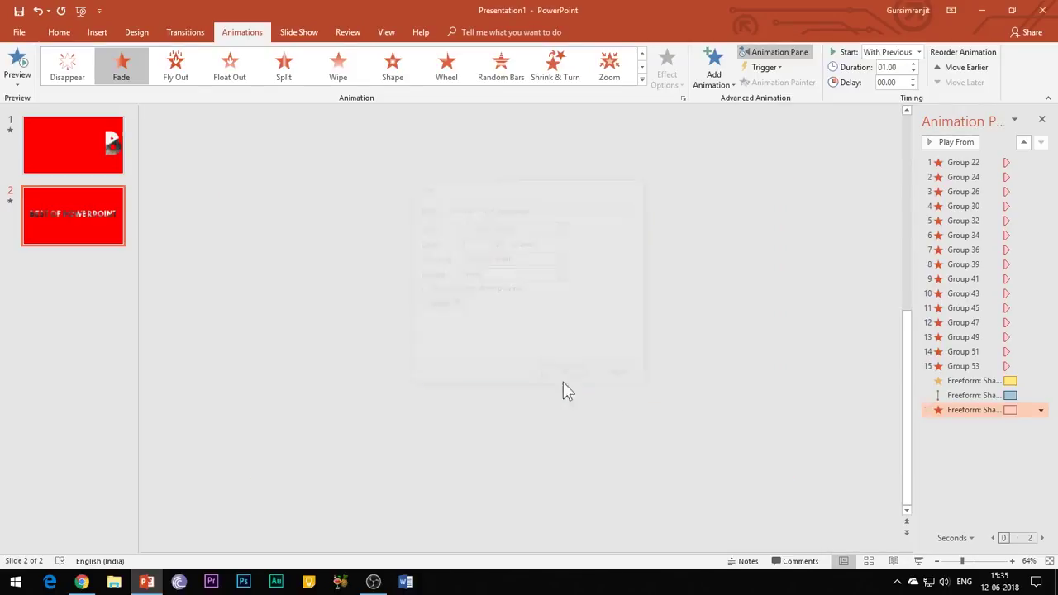
click(948, 143)
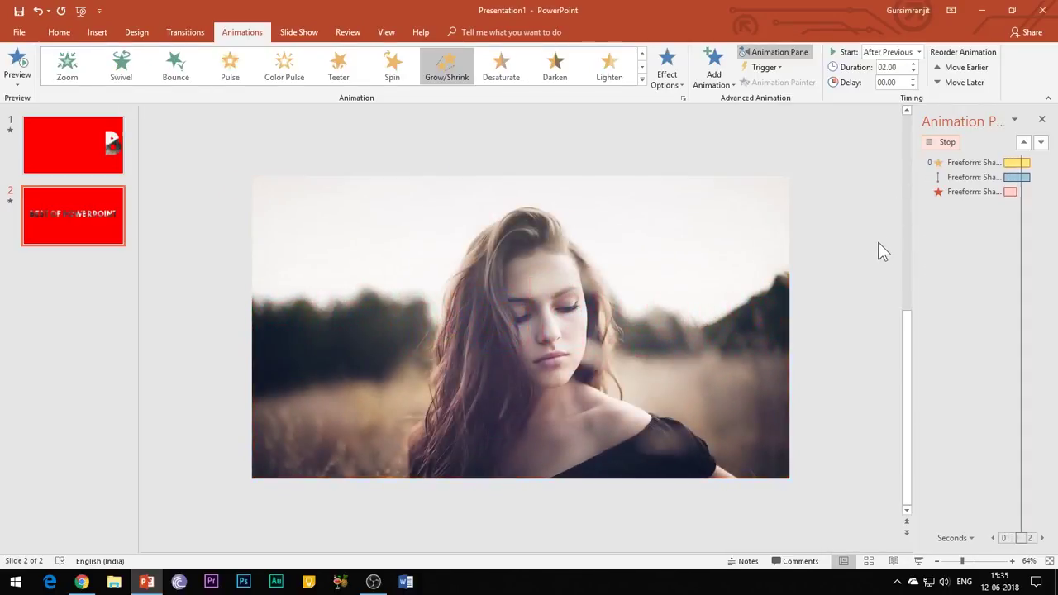
click(946, 143)
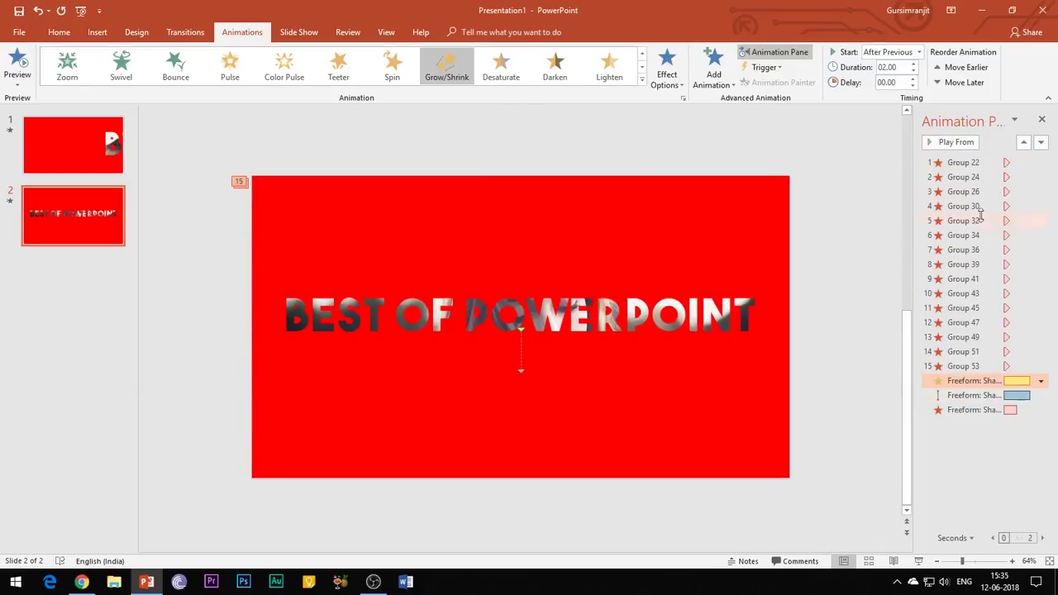
- Set the Group 22 animation to start With Previous
click(953, 161)
right_click(958, 160)
click(978, 194)
- Set Groups 24 through 53 to start After Previous with a 0.2-second delay
click(961, 177)
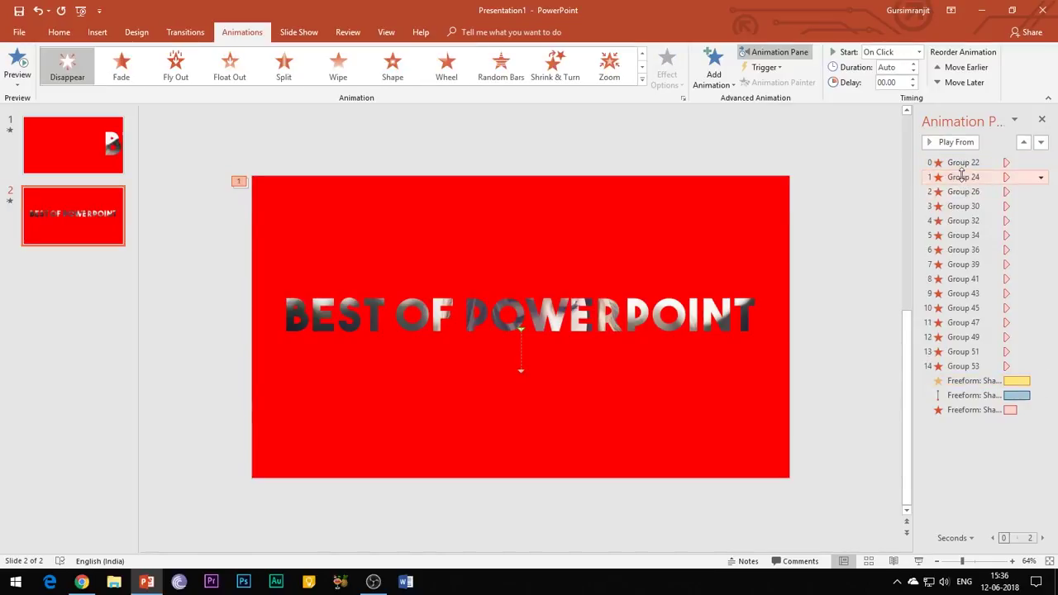
shift+click(965, 366)
right_click(941, 205)
click(968, 265)
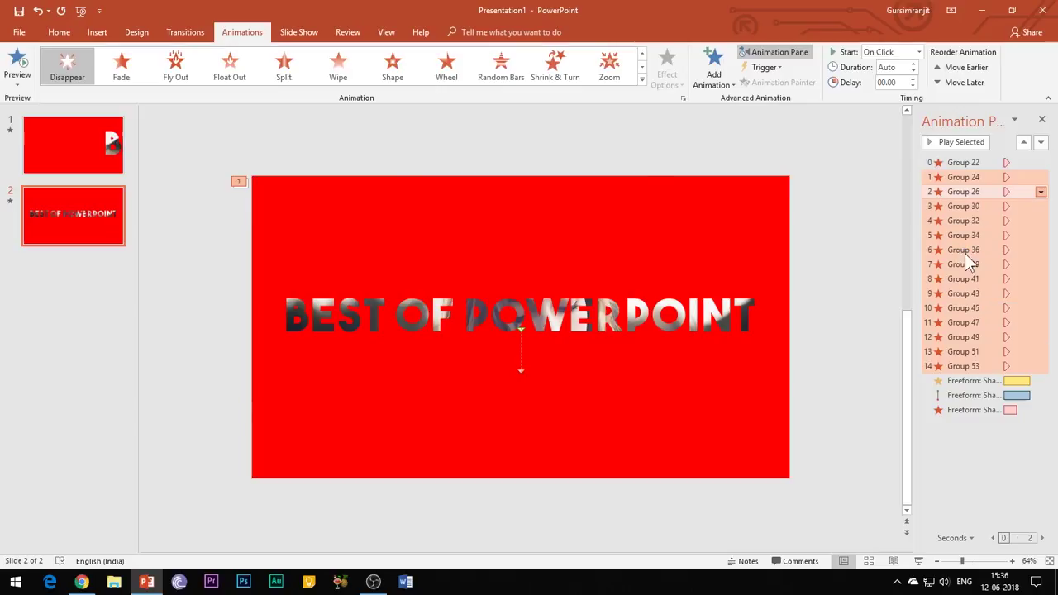
click(460, 208)
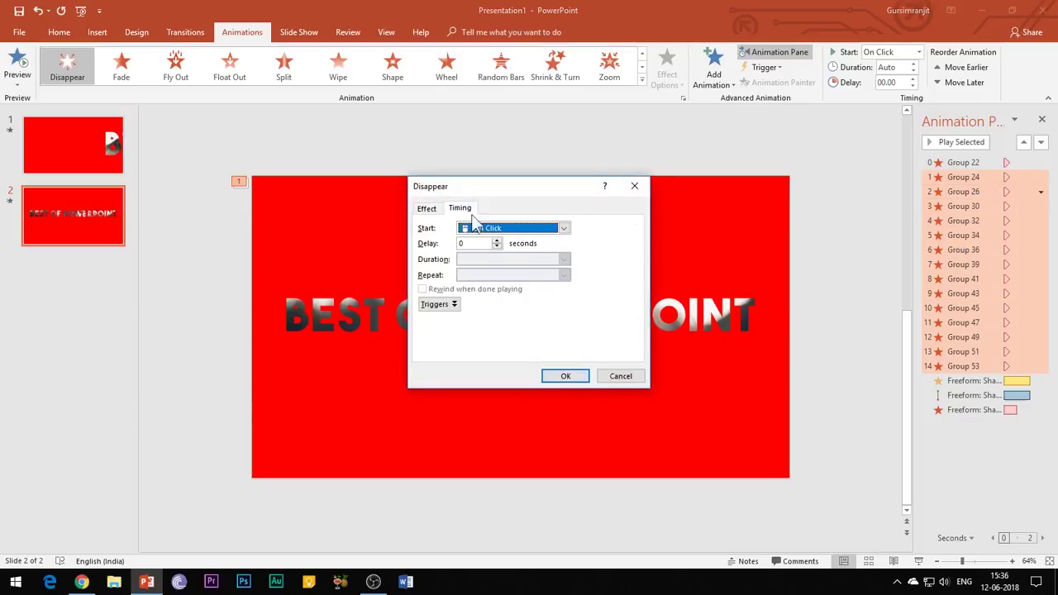
click(533, 230)
click(532, 267)
click(489, 244)
text(.2)
key(Return)
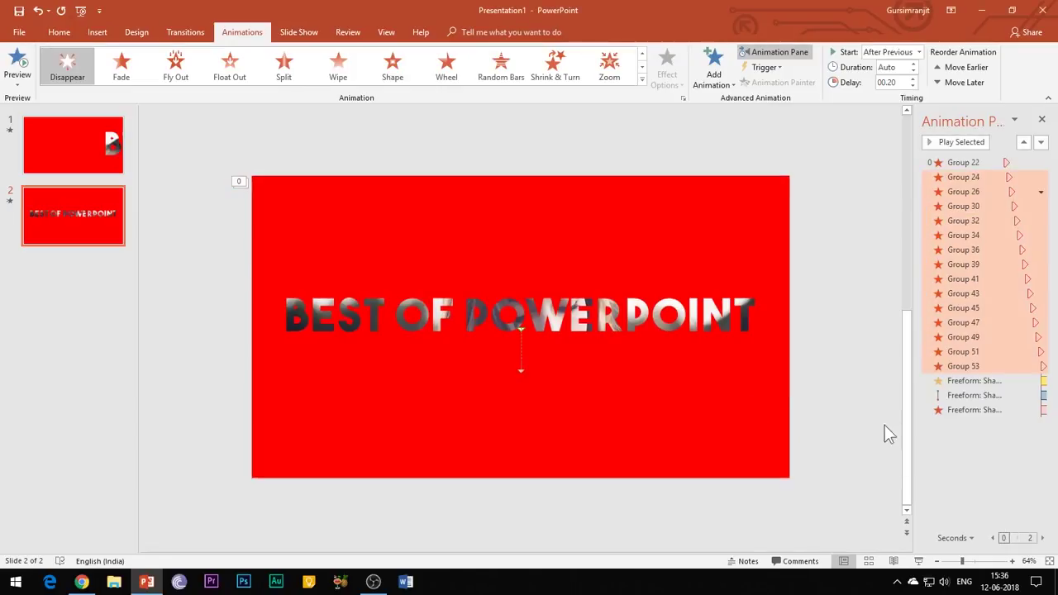
- Test the slide show, then send the red shape behind the other objects
click(918, 562)
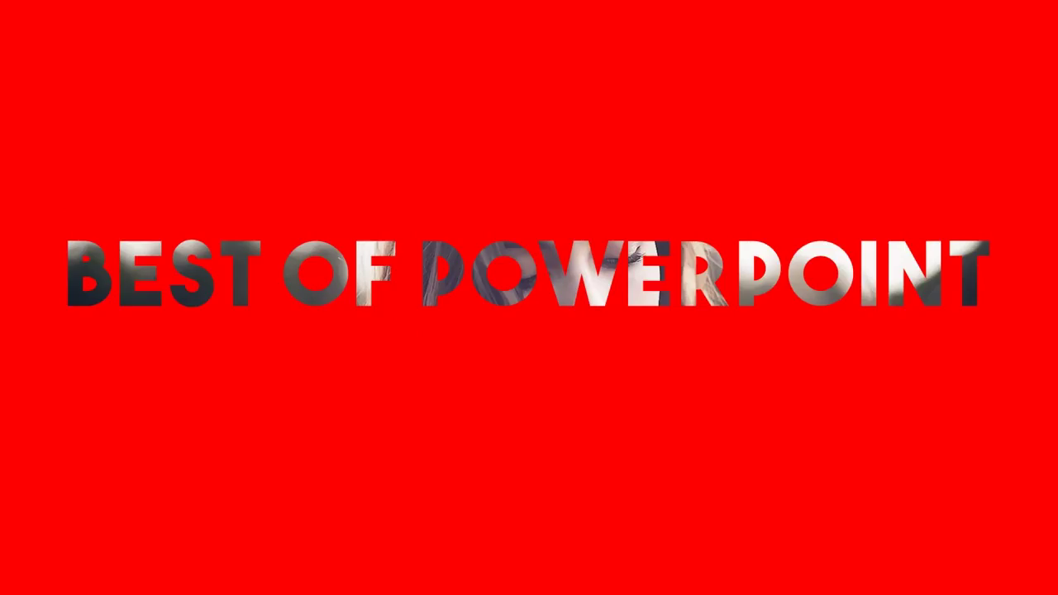
key(Escape)
right_click(500, 426)
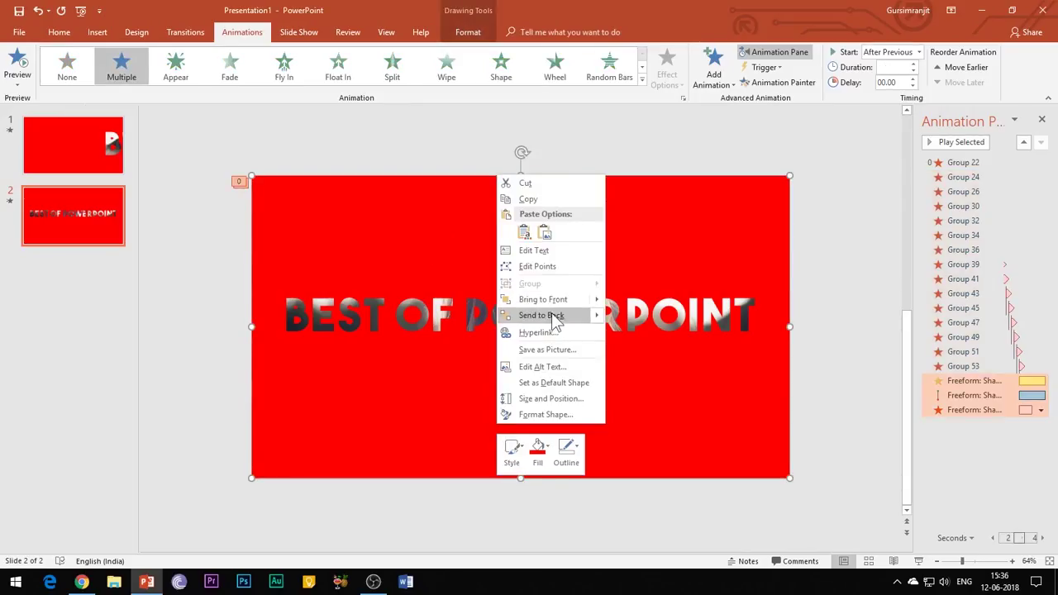
click(552, 325)
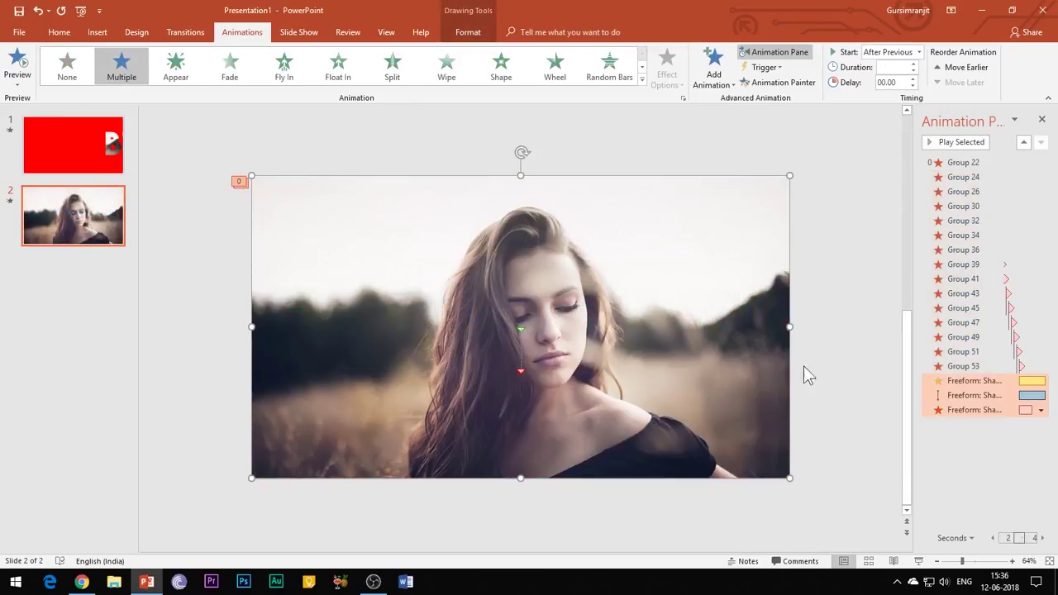
- Send the photo to the back and run the slide show again
click(638, 344)
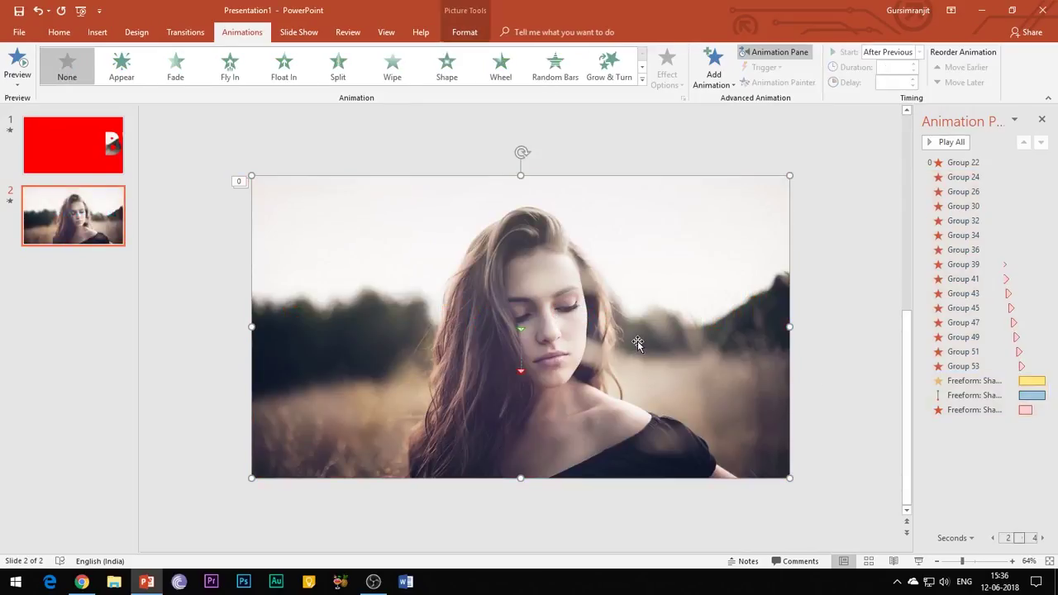
right_click(550, 272)
click(599, 395)
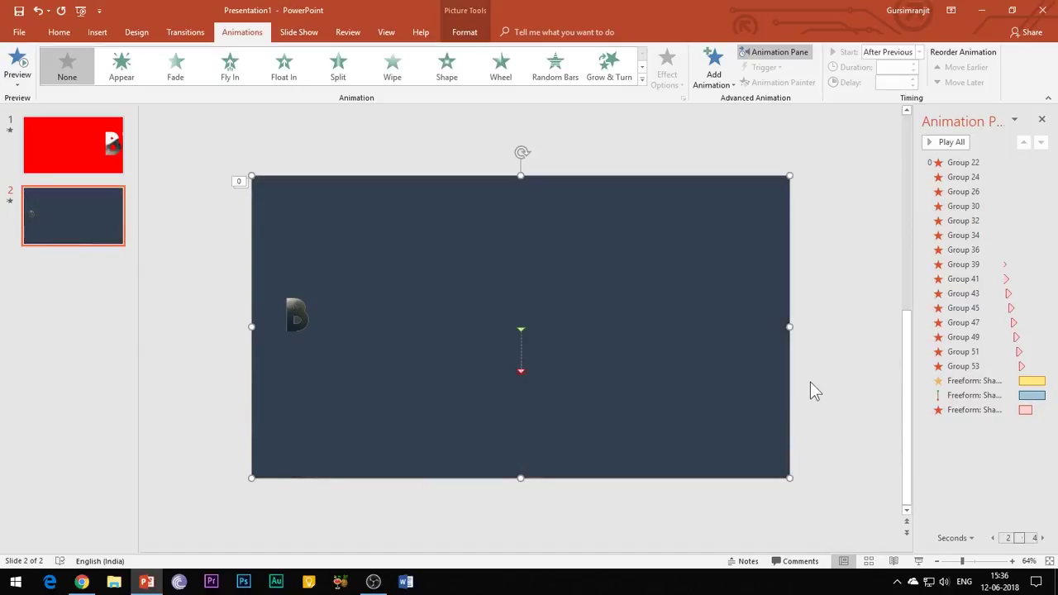
click(919, 561)
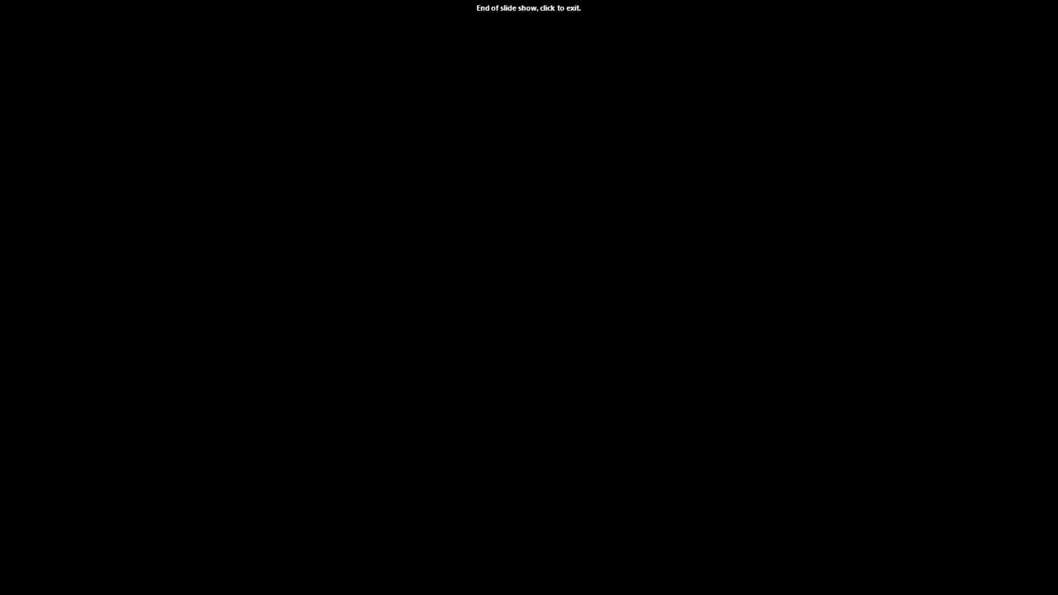
- Exit the slide show and add a Disappear exit to Group 9 and Picture 4
click(550, 496)
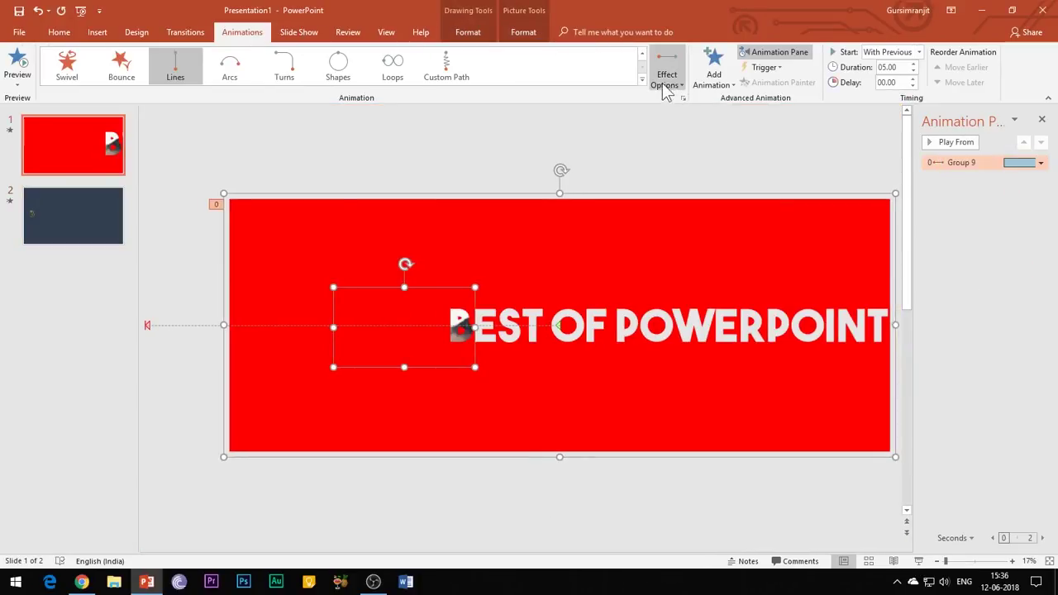
click(712, 71)
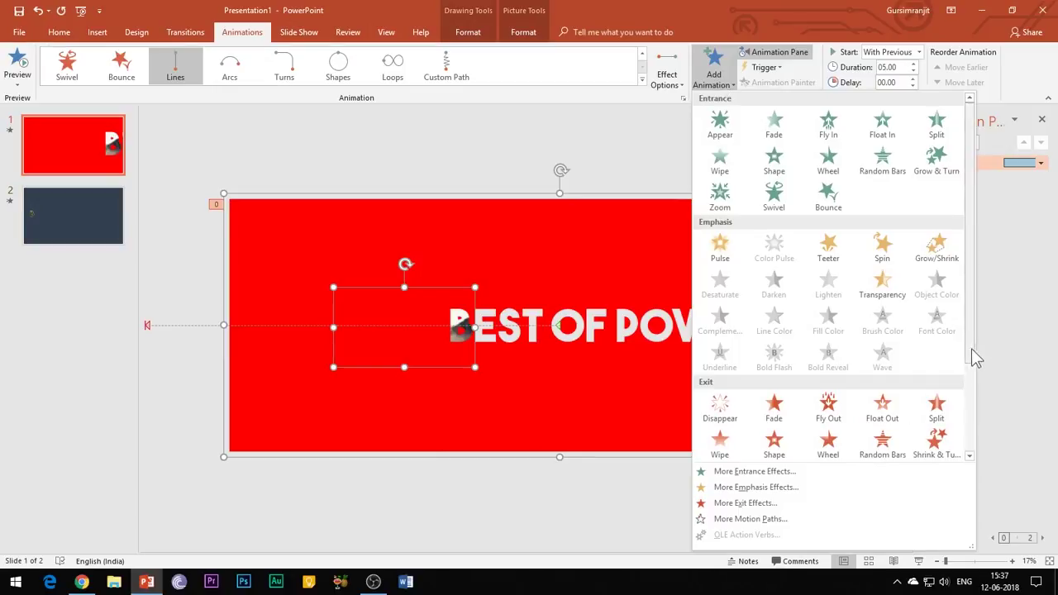
click(738, 411)
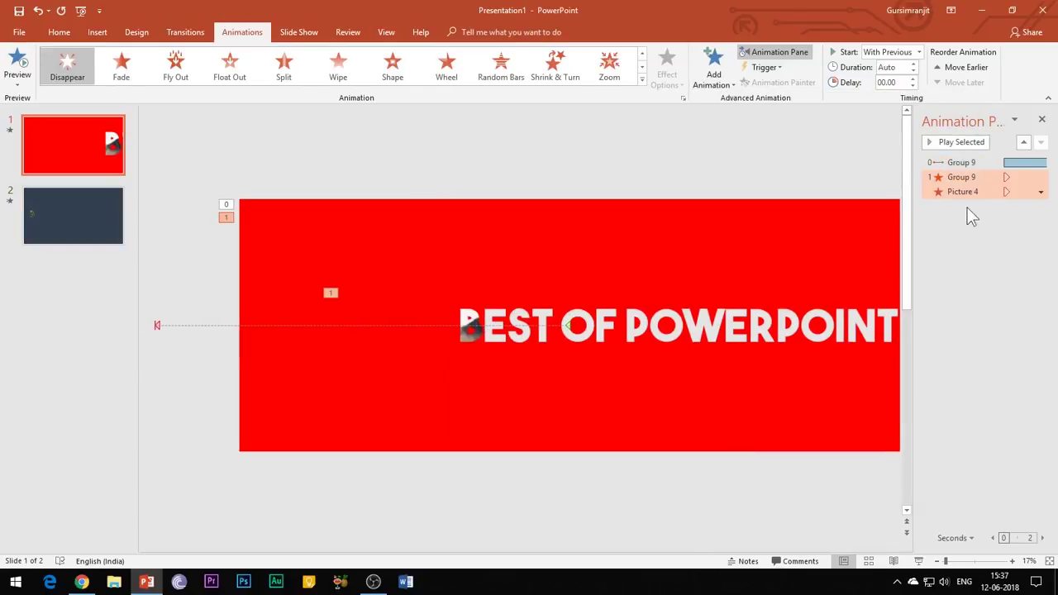
- Start Group 9's exit After Previous and Picture 4's With Previous, then go to slide 2
right_click(962, 177)
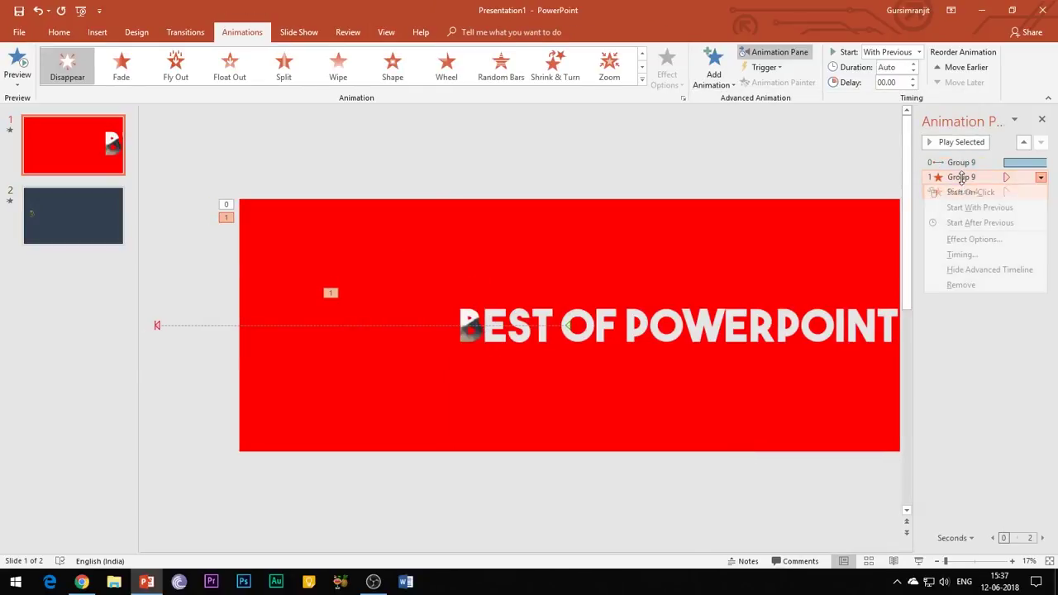
click(980, 222)
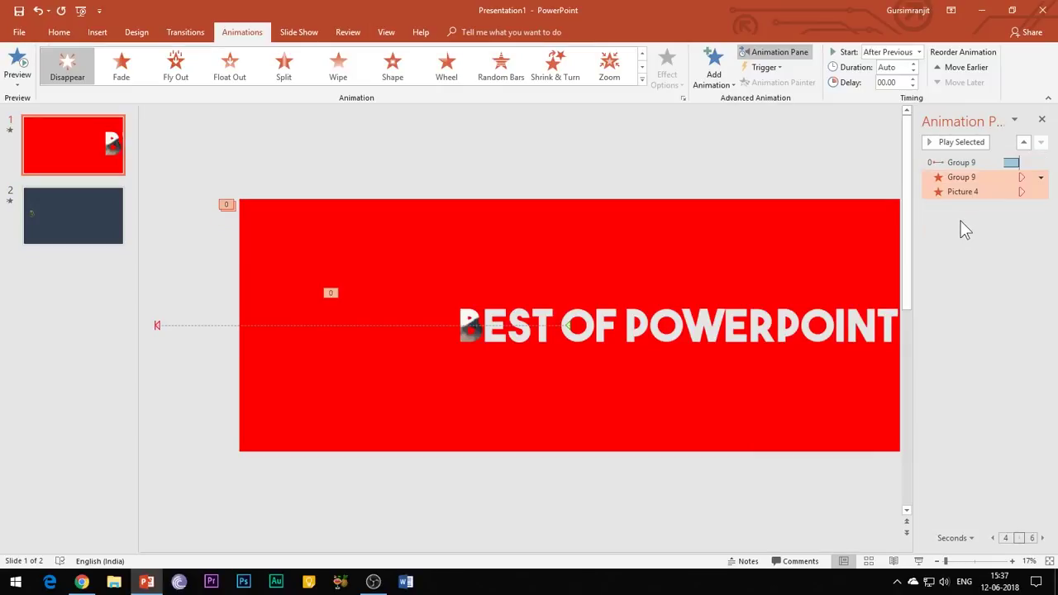
click(964, 192)
right_click(966, 194)
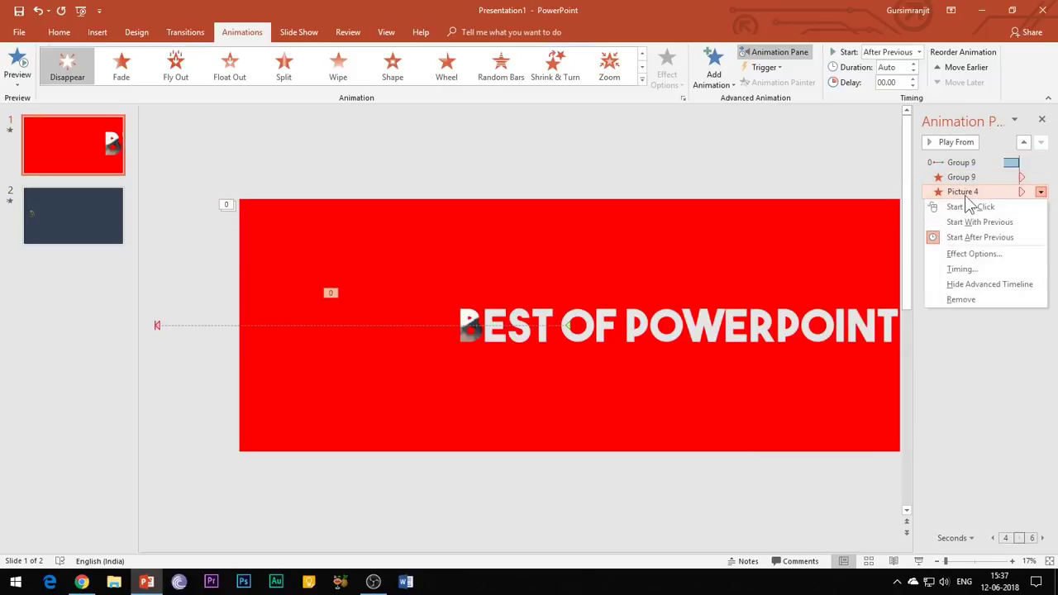
click(979, 223)
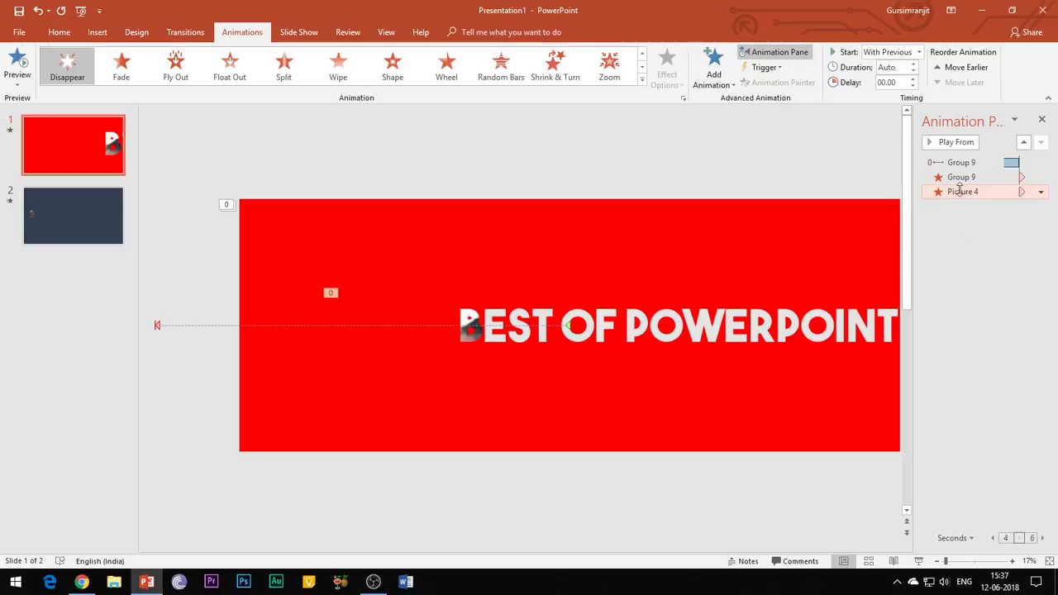
click(71, 213)
- Select all objects on slide 2 and paste them onto slide 1
key(ctrl+a)
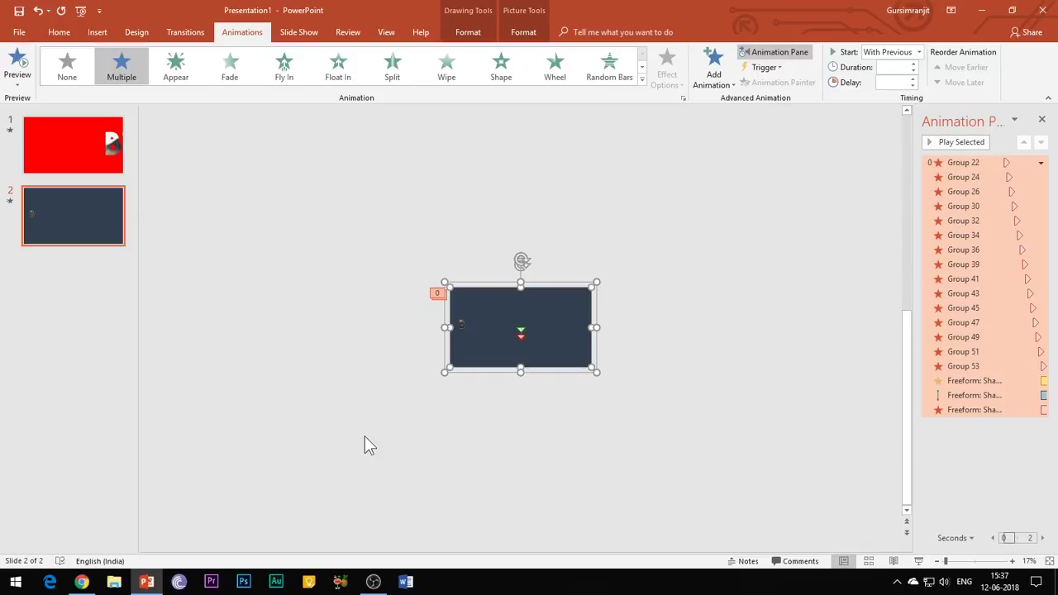
click(87, 169)
key(ctrl+v)
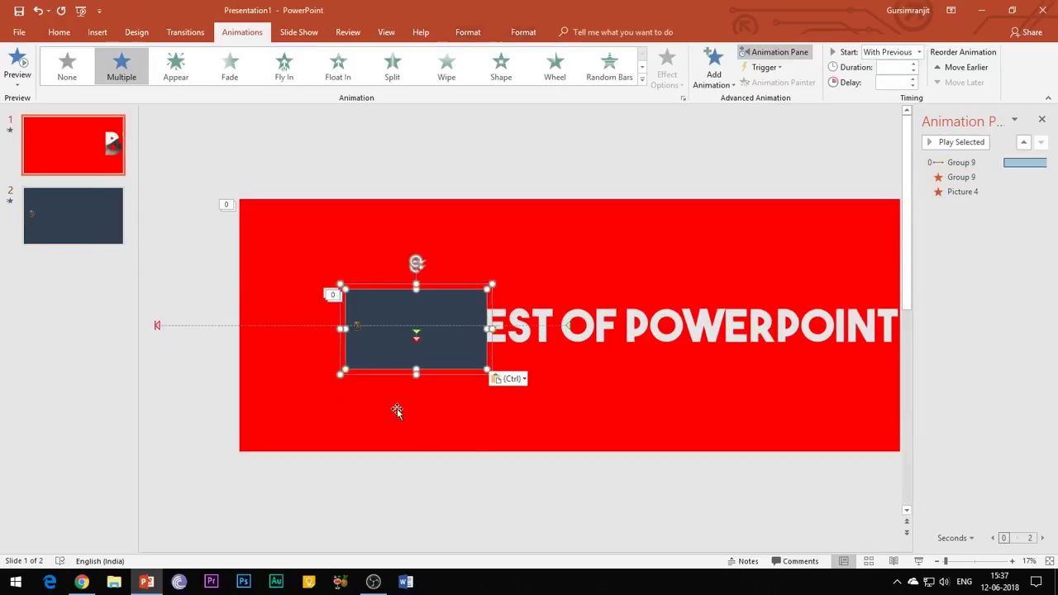
click(699, 486)
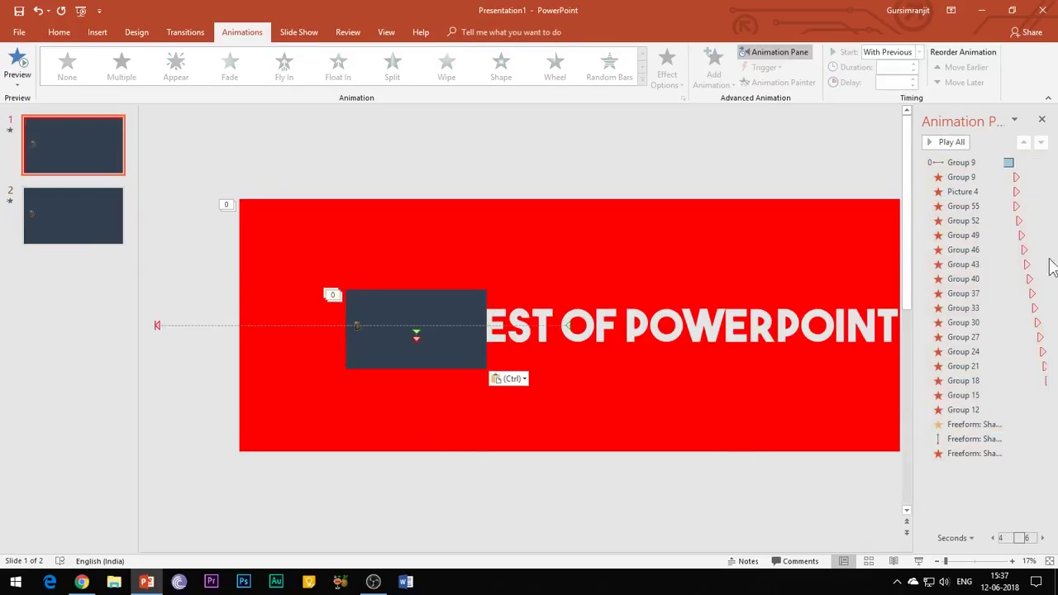
- Give the pasted objects an Appear entrance and move those animations right after Picture 4
click(995, 206)
right_click(999, 208)
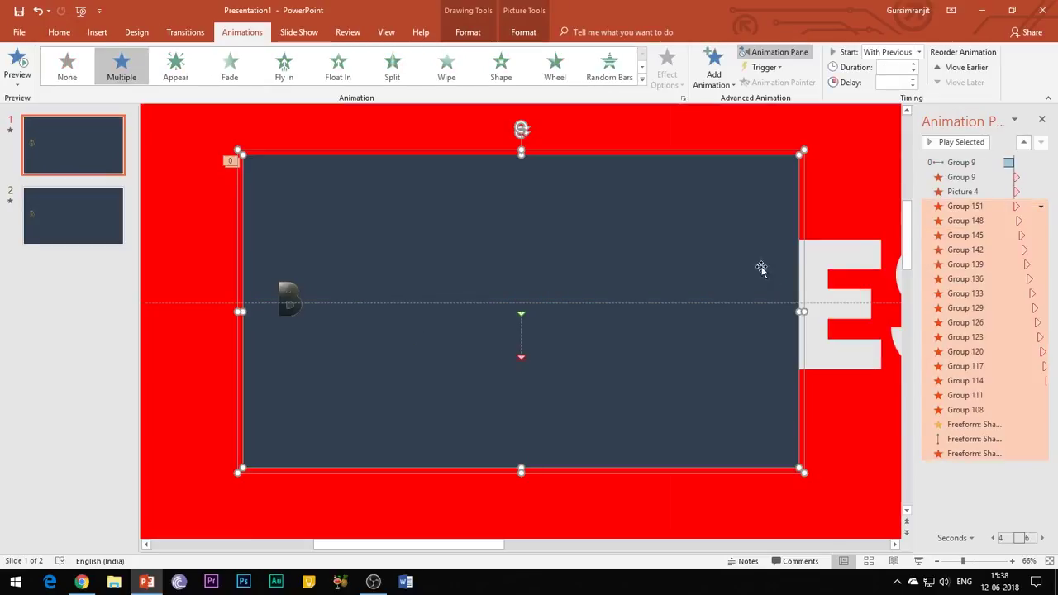
click(713, 76)
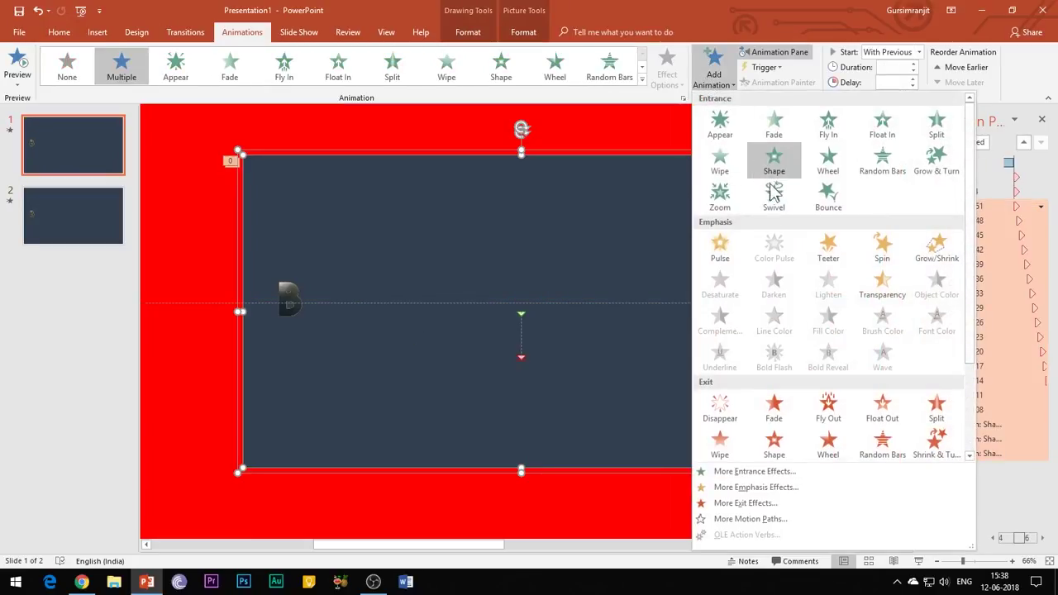
click(720, 124)
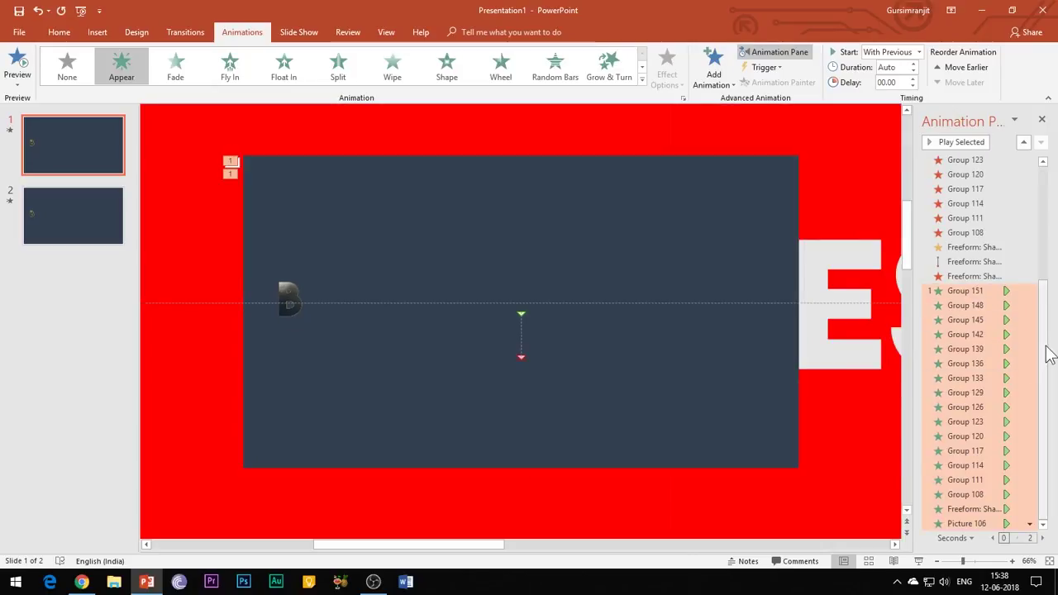
drag(1048, 354, 1047, 240)
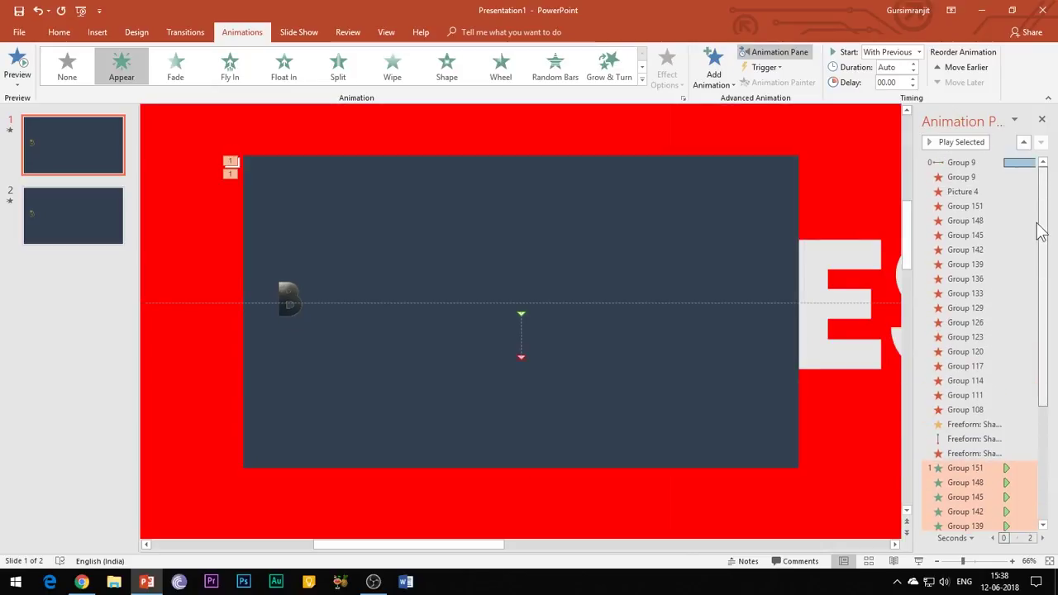
drag(964, 294, 972, 200)
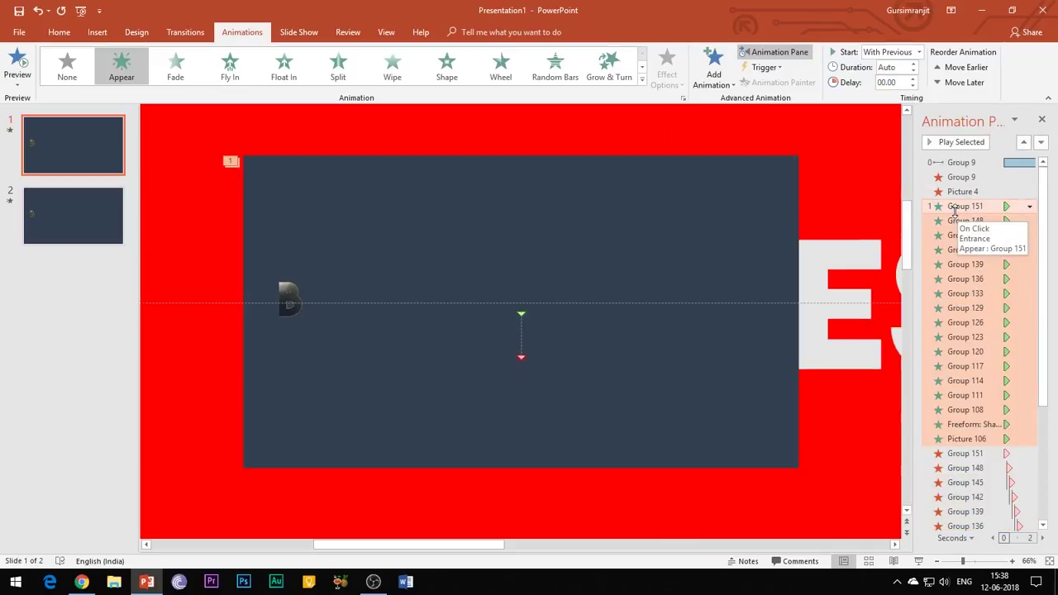
- Set the new animations to start With Previous and Group 151's entrance After Previous
right_click(979, 211)
click(951, 236)
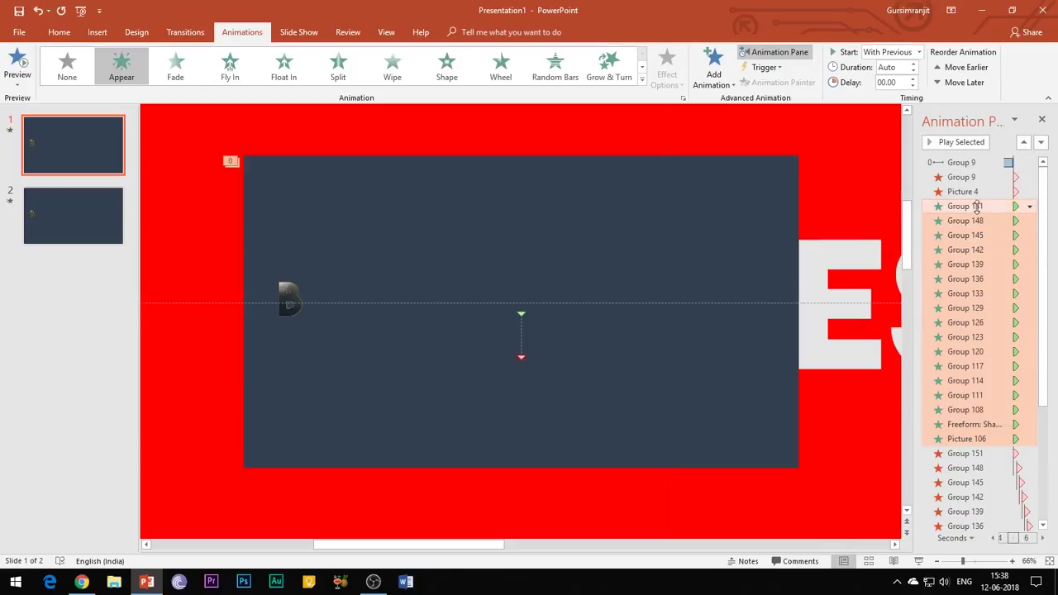
click(976, 207)
right_click(977, 208)
click(964, 252)
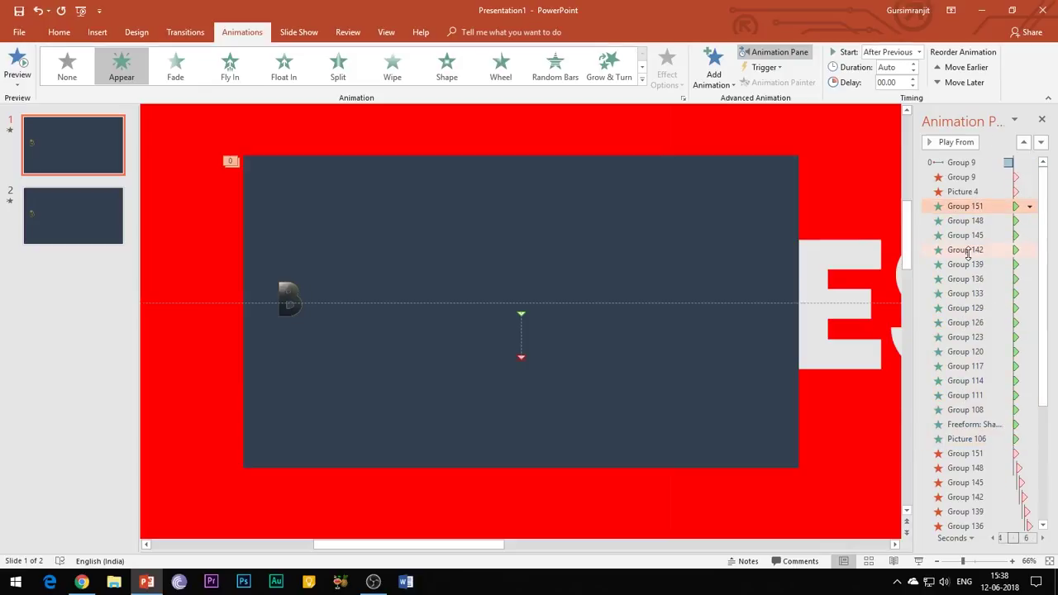
- Set Group 151's exit to After Previous, then play the slide show from the beginning
click(965, 454)
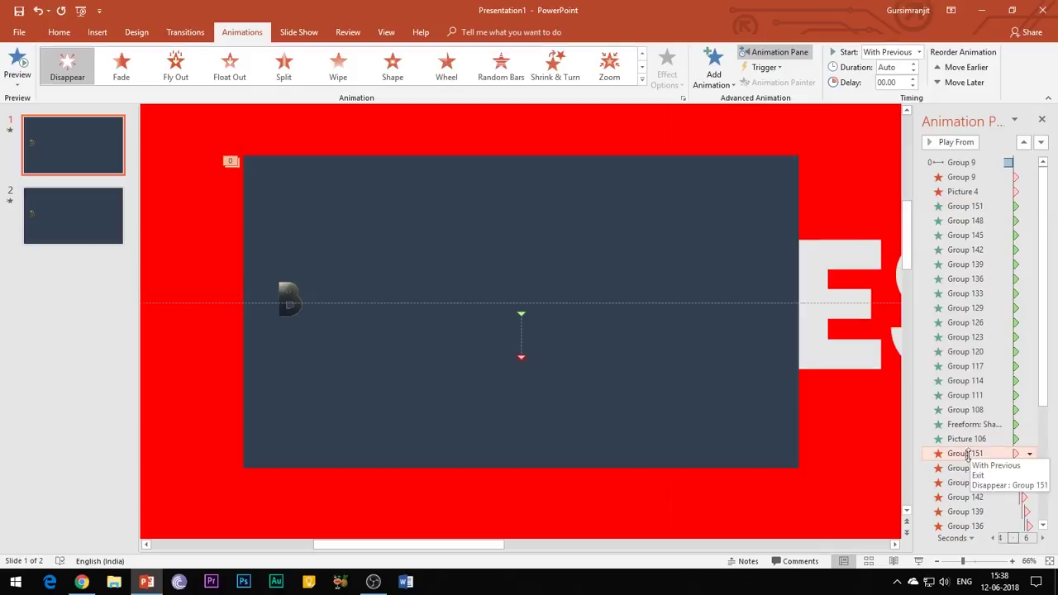
right_click(971, 459)
click(968, 376)
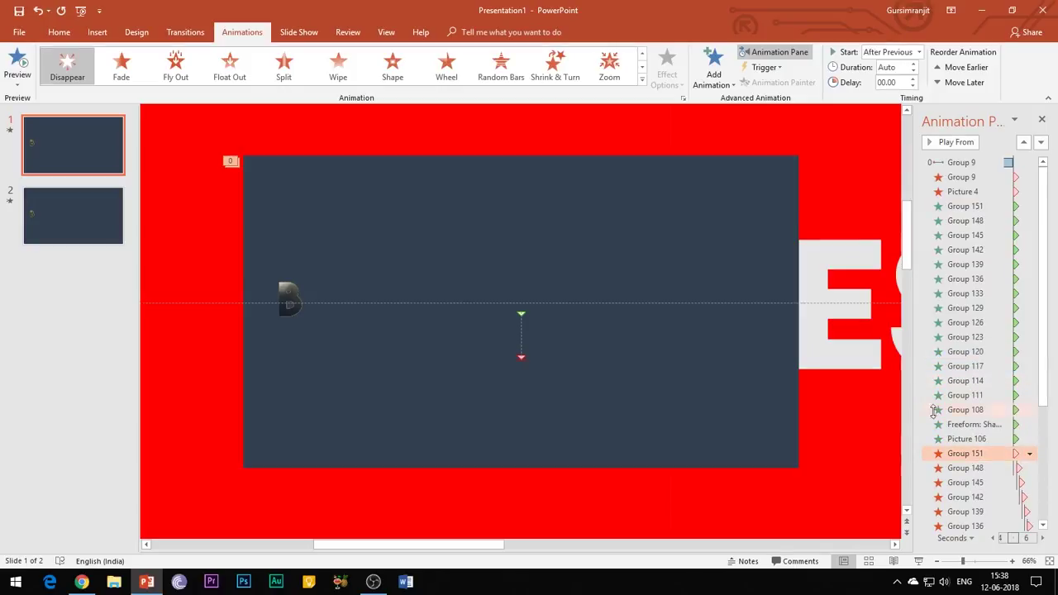
click(973, 192)
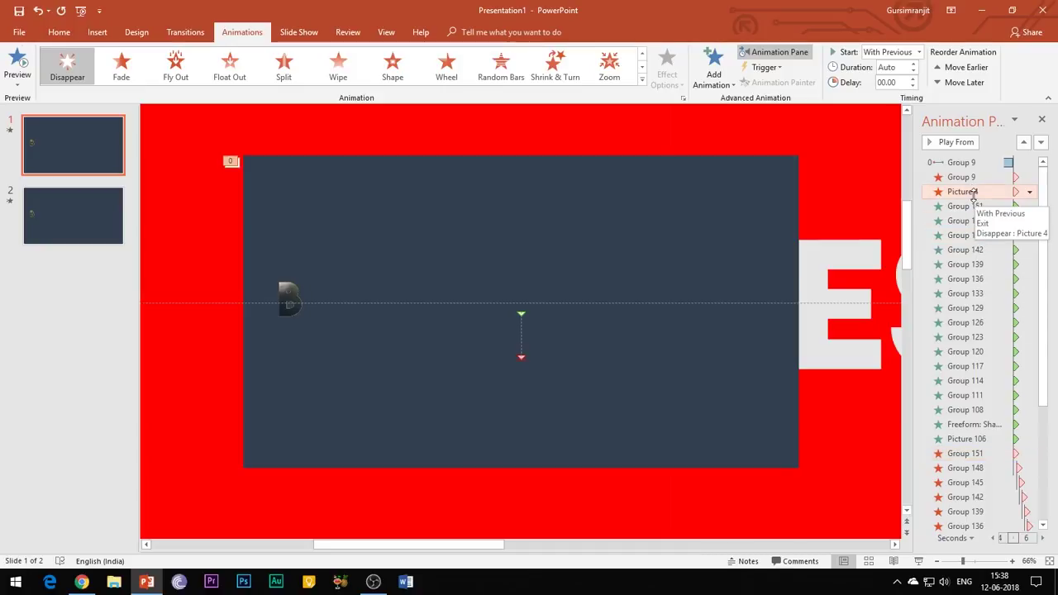
click(918, 561)
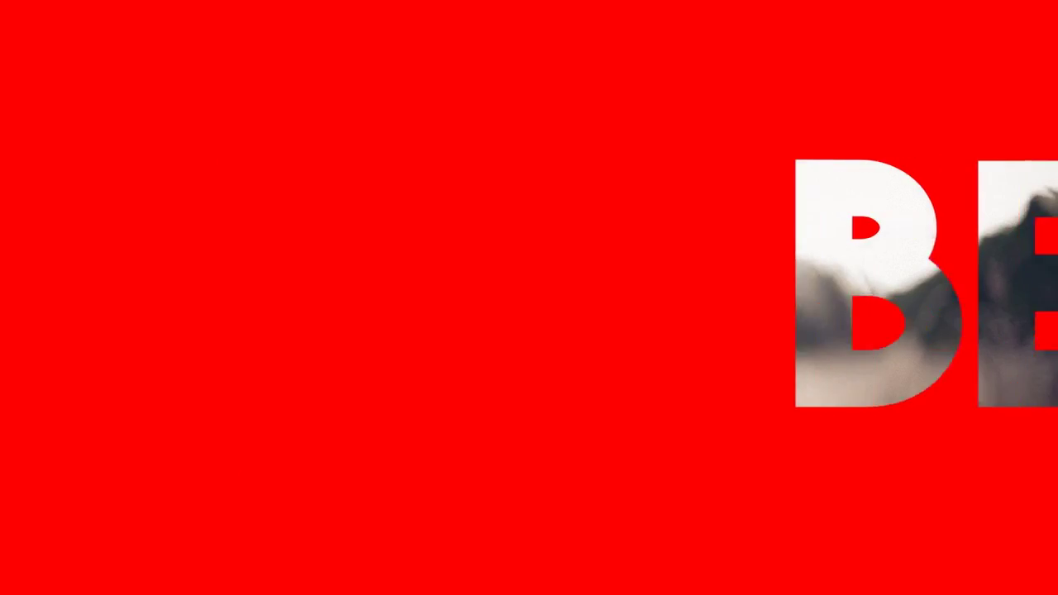